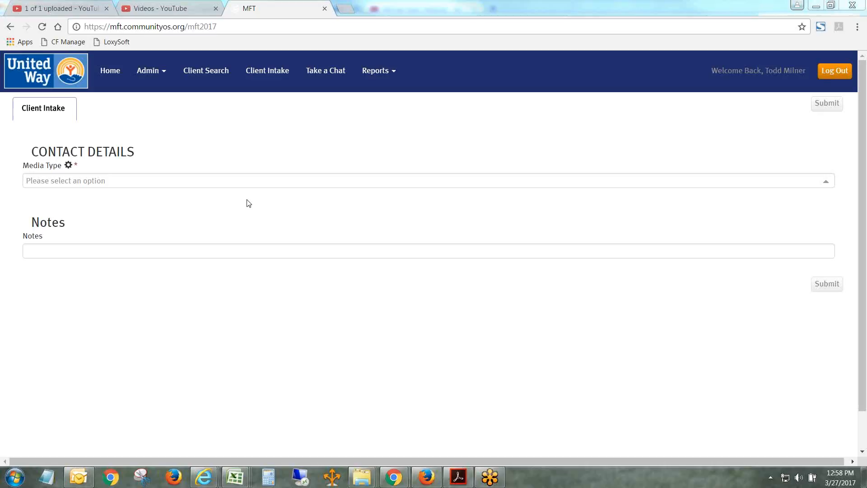
- Set the media type to Phone Call and the contact type to No Data (Wrong number, no answer, spam email)
{"action": "left_click", "coordinate": [226, 184]}
{"action": "left_click", "coordinate": [155, 199]}
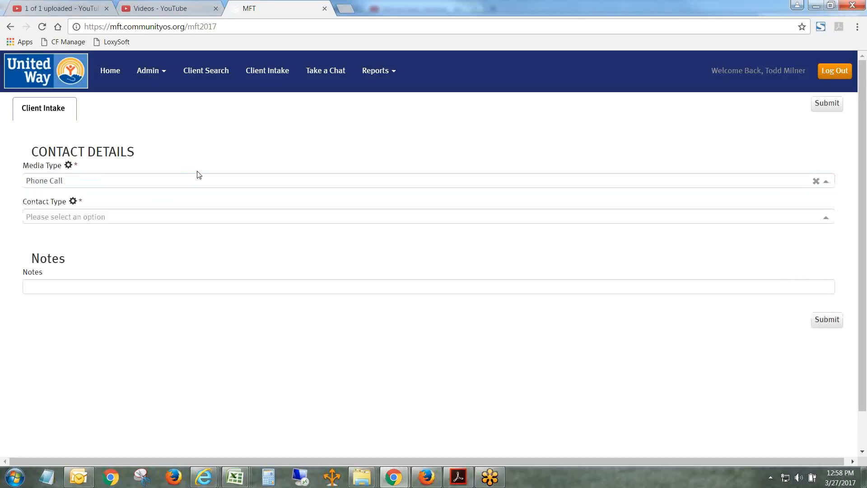
{"action": "left_click", "coordinate": [209, 214]}
{"action": "left_click", "coordinate": [114, 245]}
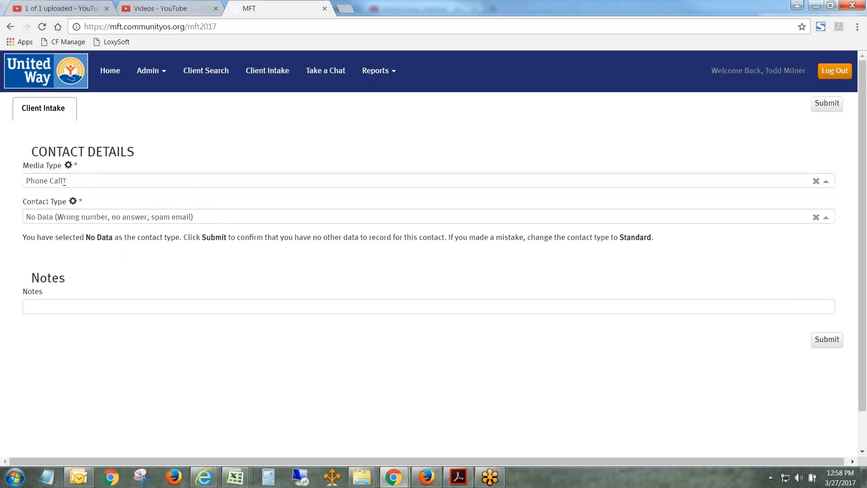
- Enter the note "no one on the line when I answered." for the contact
{"action": "left_click", "coordinate": [231, 309]}
{"action": "type", "text": "no one on the lin"}
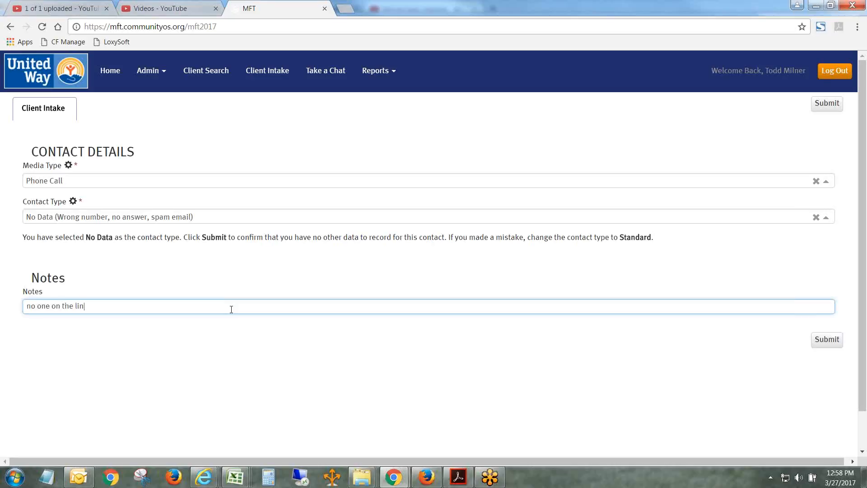
{"action": "type", "text": "e when I answ"}
{"action": "type", "text": "eree"}
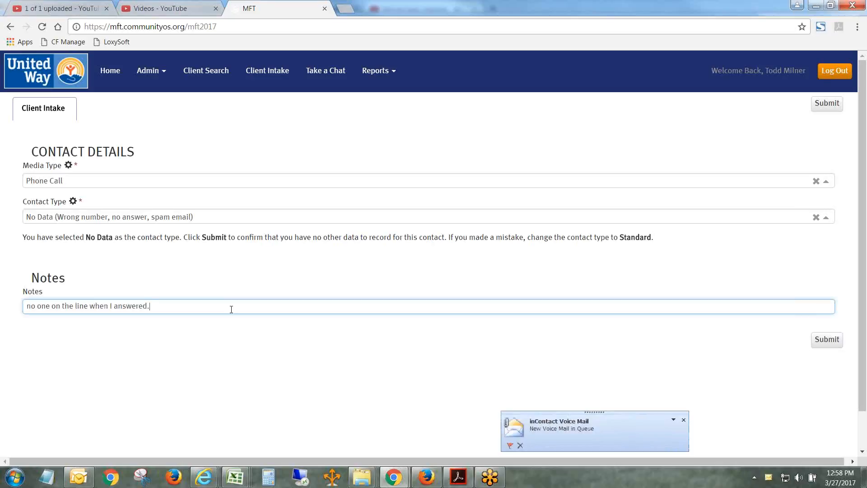
- Change the media type to Chat and enter the chat's contact reference number
{"action": "left_click", "coordinate": [78, 183]}
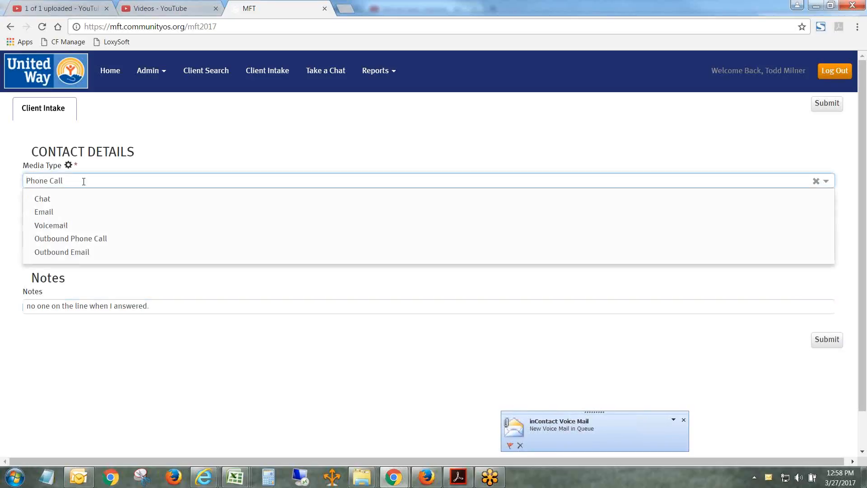
{"action": "left_click", "coordinate": [64, 198]}
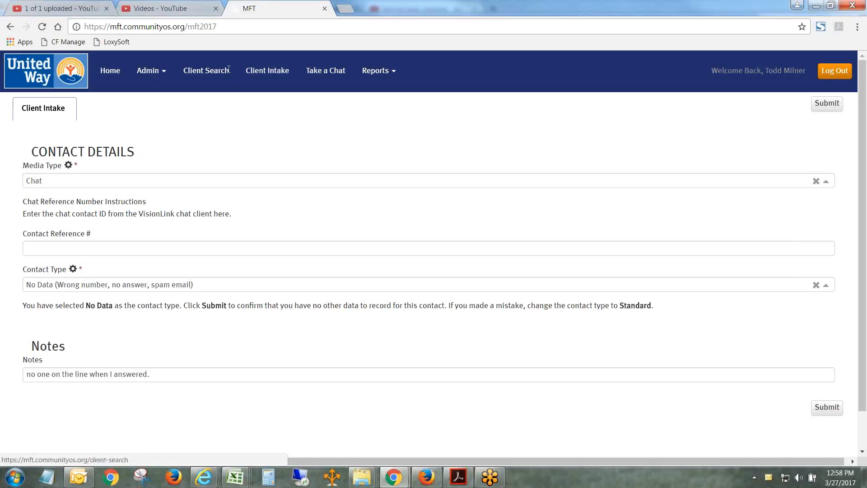
{"action": "left_click", "coordinate": [56, 247]}
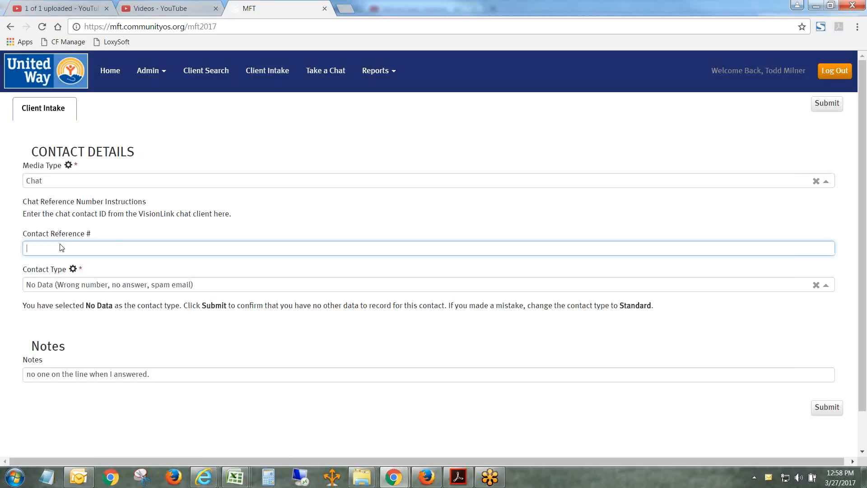
{"action": "type", "text": "C"}
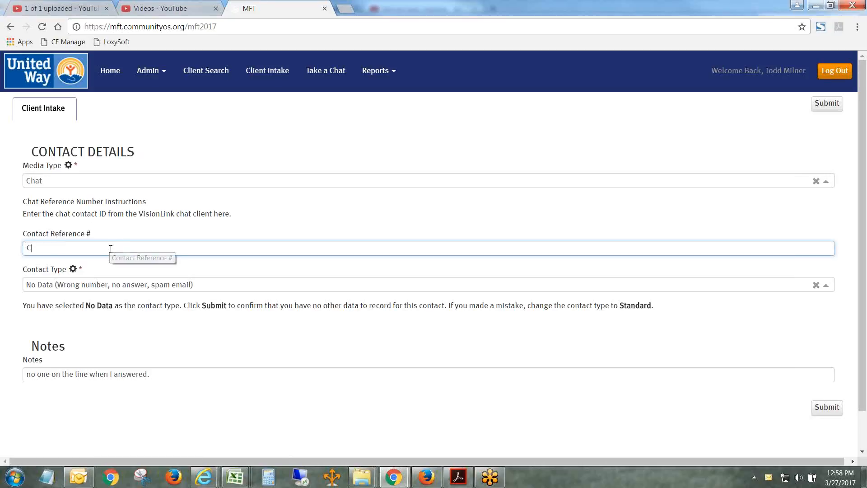
{"action": "type", "text": "1000"}
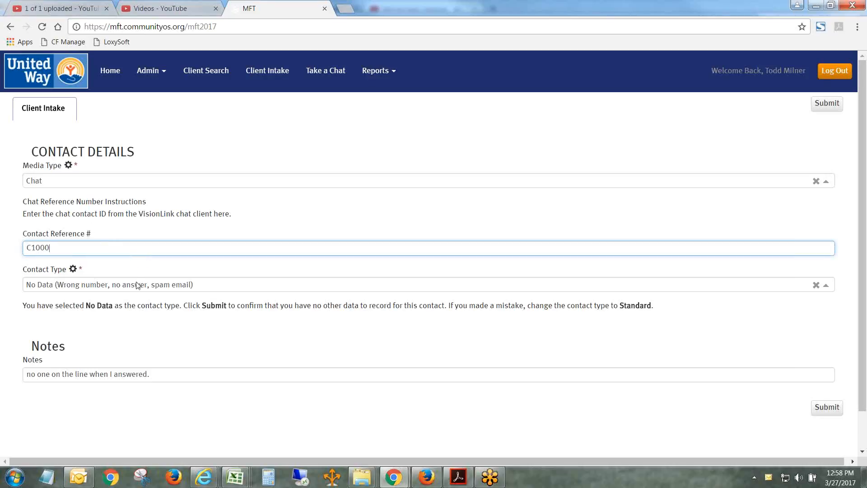
- Replace the note with "dead chat" and clear the contact reference number
{"action": "triple_click", "coordinate": [153, 373]}
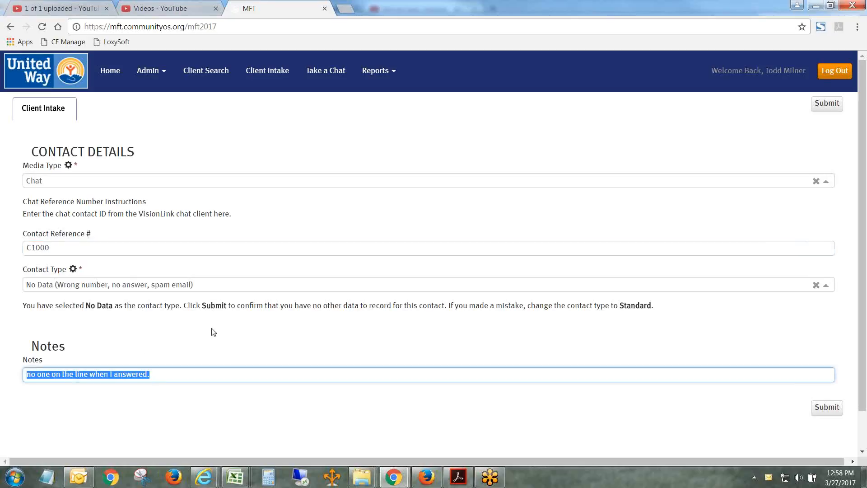
{"action": "type", "text": "dead chat"}
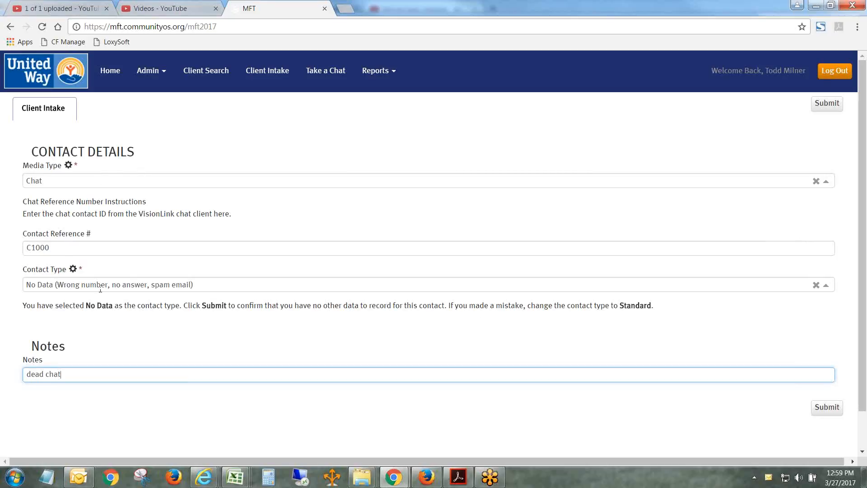
{"action": "left_click", "coordinate": [75, 247]}
{"action": "key", "text": "BackSpace"}
- Set the media type to Phone Call and the contact type to Standard (Actual contact made with client via phone/chat/email)
{"action": "left_click", "coordinate": [188, 284]}
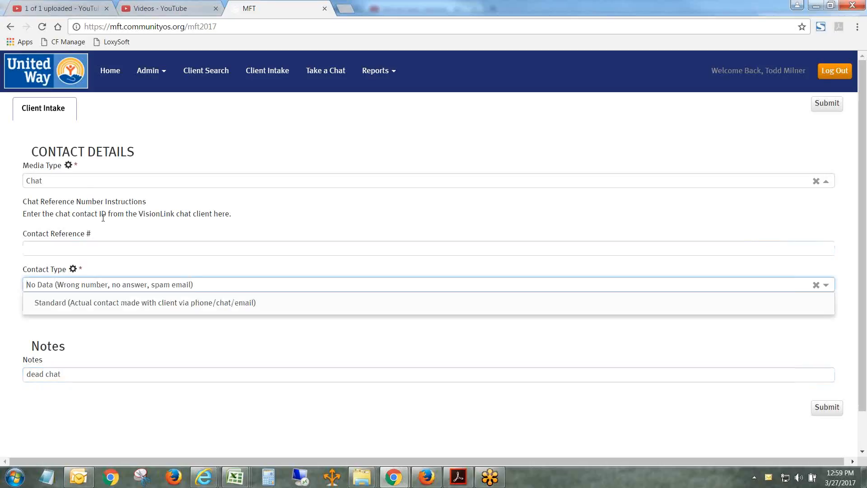
{"action": "left_click", "coordinate": [83, 180]}
{"action": "left_click", "coordinate": [86, 198]}
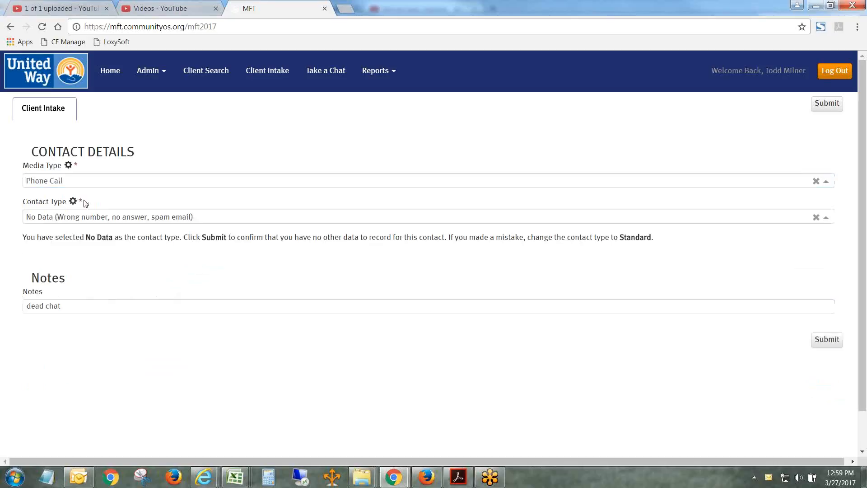
{"action": "left_click", "coordinate": [113, 218]}
{"action": "left_click", "coordinate": [111, 235]}
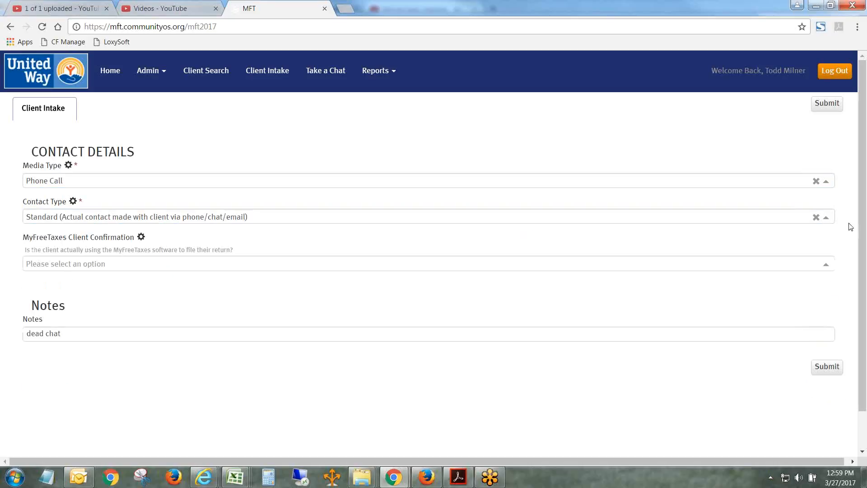
- Set MyFreeTaxes Client Confirmation to Yes (includes VITA/TCE referrals) and Helpline Client Status to First-Time Client
{"action": "scroll", "coordinate": [851, 227], "scroll_direction": "down", "scroll_amount": 1}
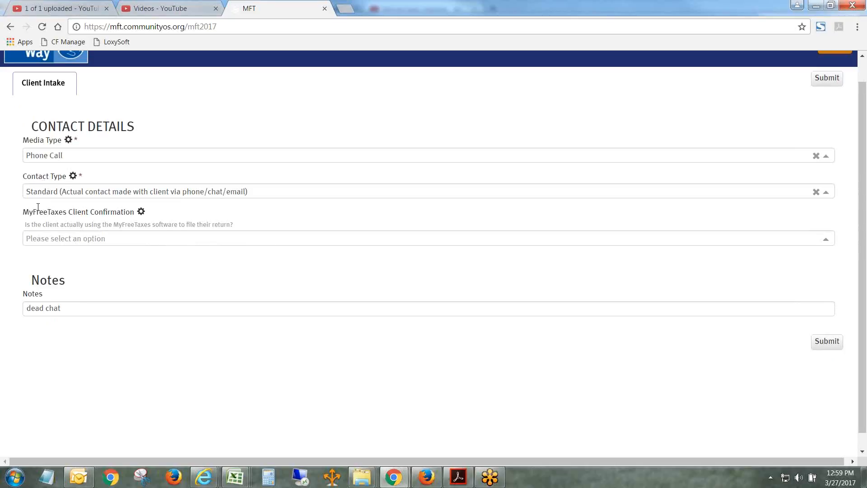
{"action": "left_click", "coordinate": [101, 242]}
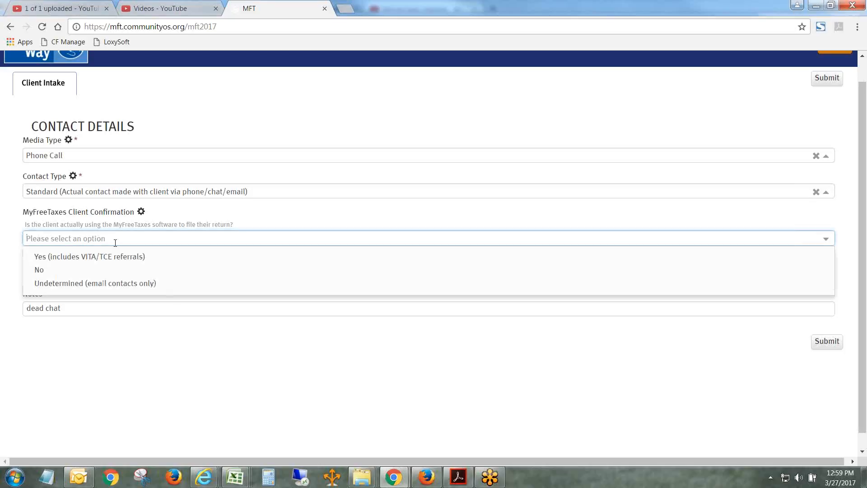
{"action": "left_click", "coordinate": [180, 226]}
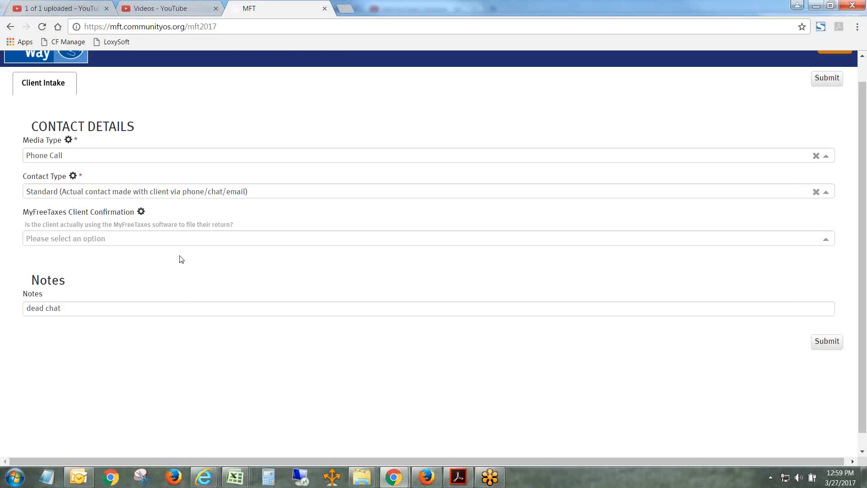
{"action": "left_click", "coordinate": [180, 243]}
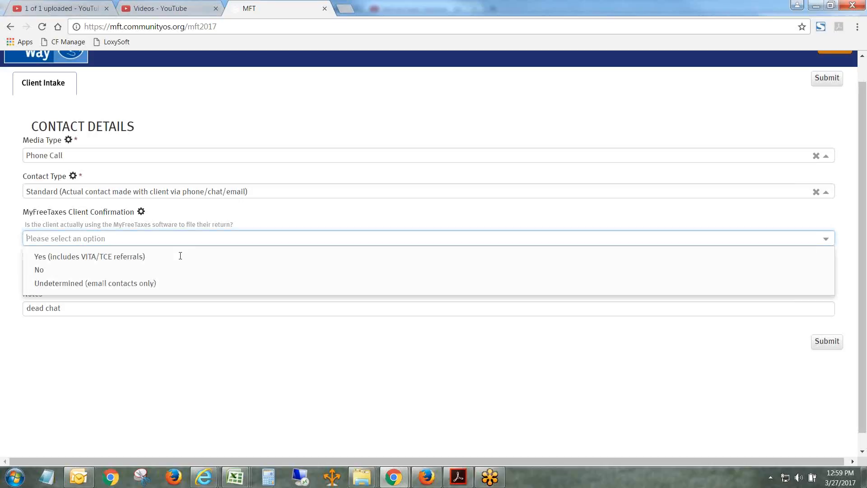
{"action": "left_click", "coordinate": [163, 230]}
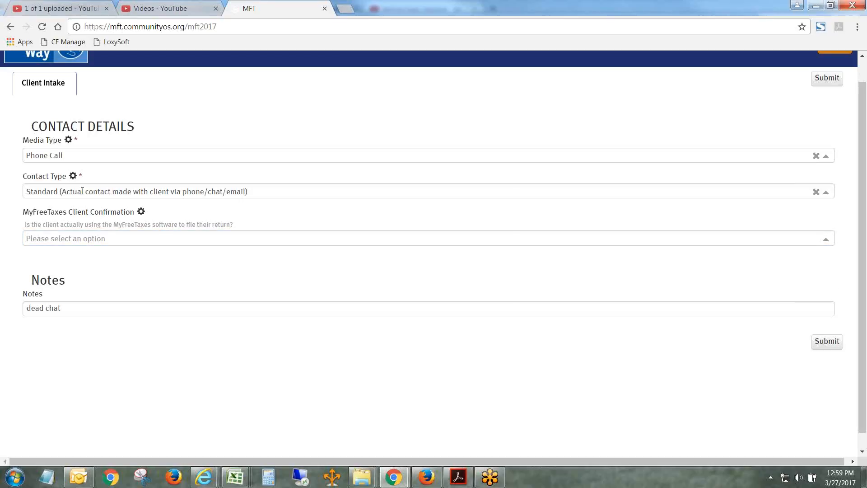
{"action": "left_click", "coordinate": [125, 239]}
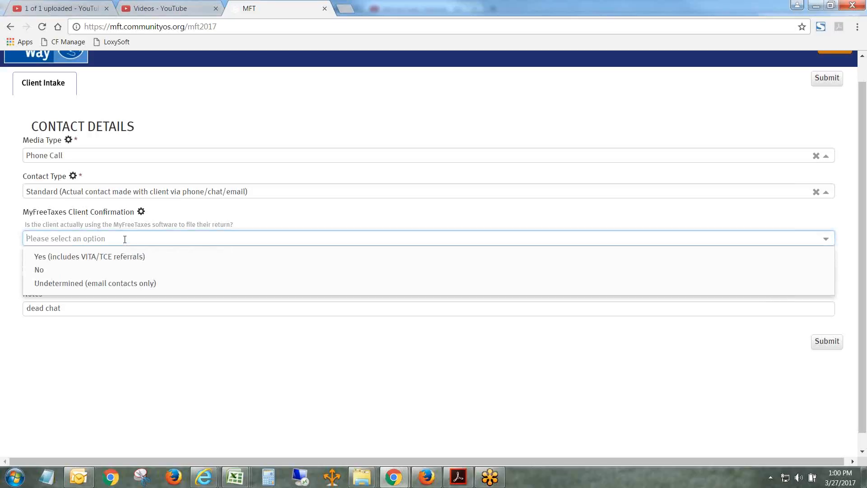
{"action": "key", "text": "Return"}
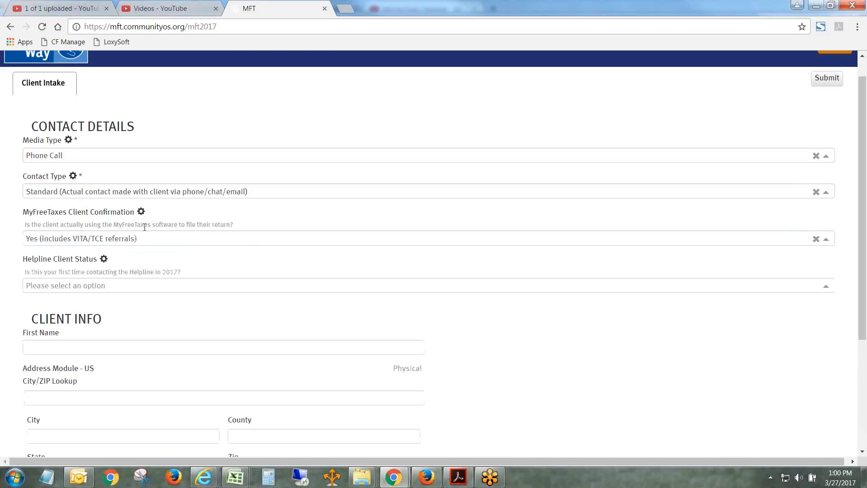
{"action": "key", "text": "Tab"}
{"action": "left_click", "coordinate": [171, 303]}
- Fill in the client's address by looking up ZIP 44113 and choosing Cleveland, Cuyahoga County, OH
{"action": "mouse_move", "coordinate": [860, 189]}
{"action": "left_mouse_down"}
{"action": "mouse_move", "coordinate": [861, 277]}
{"action": "mouse_move", "coordinate": [865, 244]}
{"action": "mouse_move", "coordinate": [853, 194]}
{"action": "left_mouse_up"}
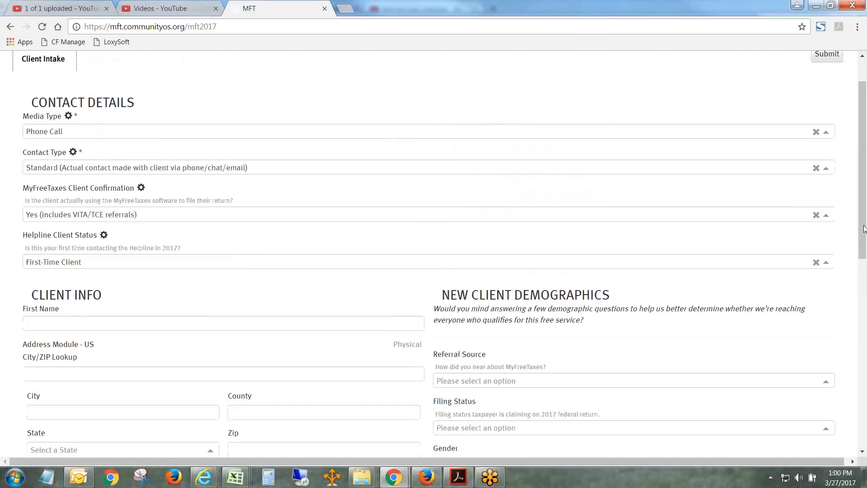
{"action": "left_click_drag", "start_coordinate": [863, 228], "coordinate": [864, 296]}
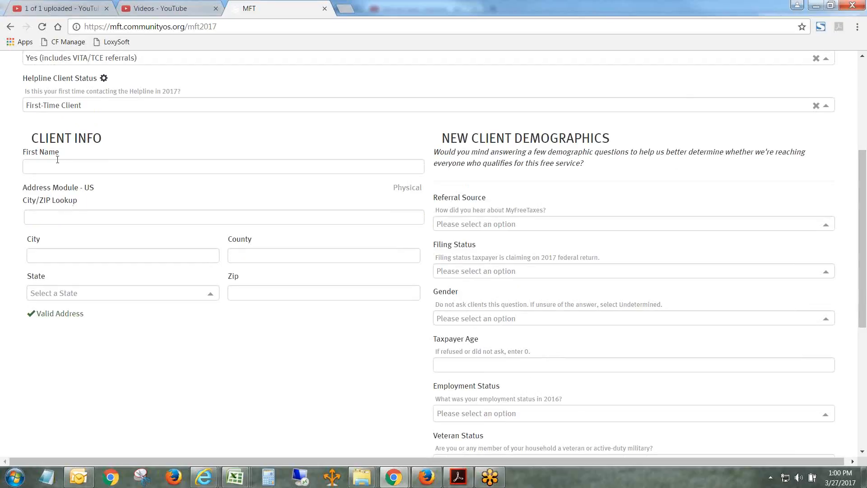
{"action": "left_click", "coordinate": [70, 218]}
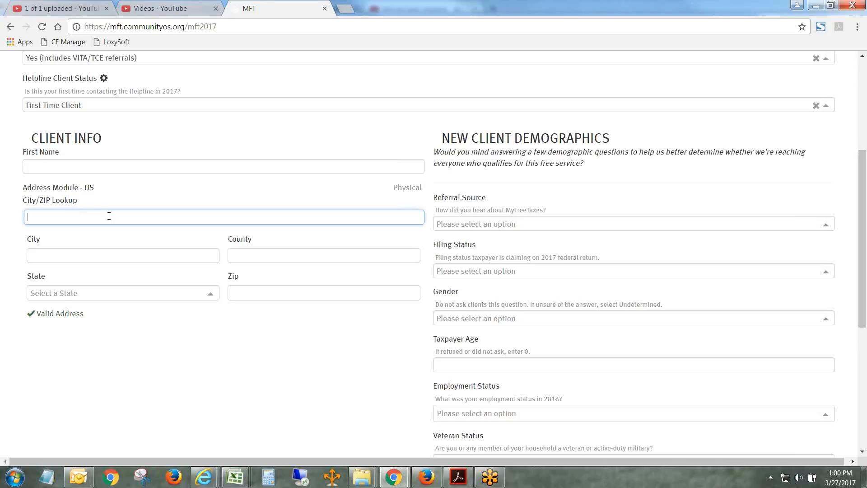
{"action": "type", "text": "44113"}
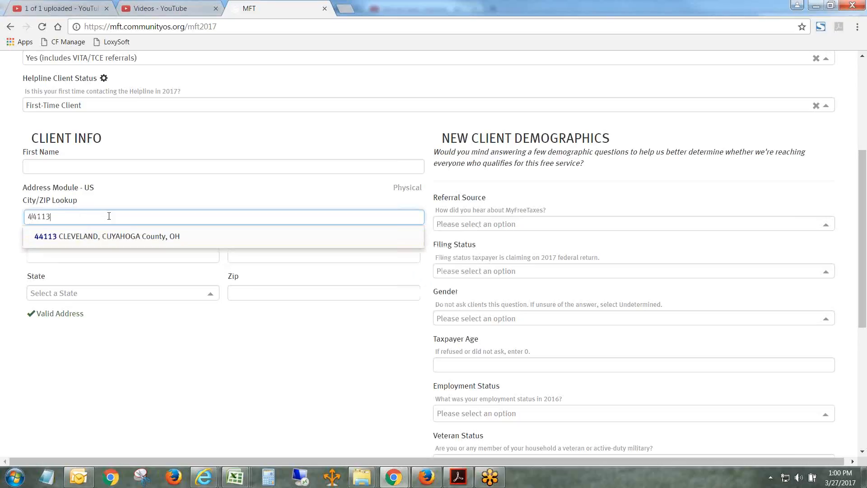
{"action": "left_click", "coordinate": [94, 235]}
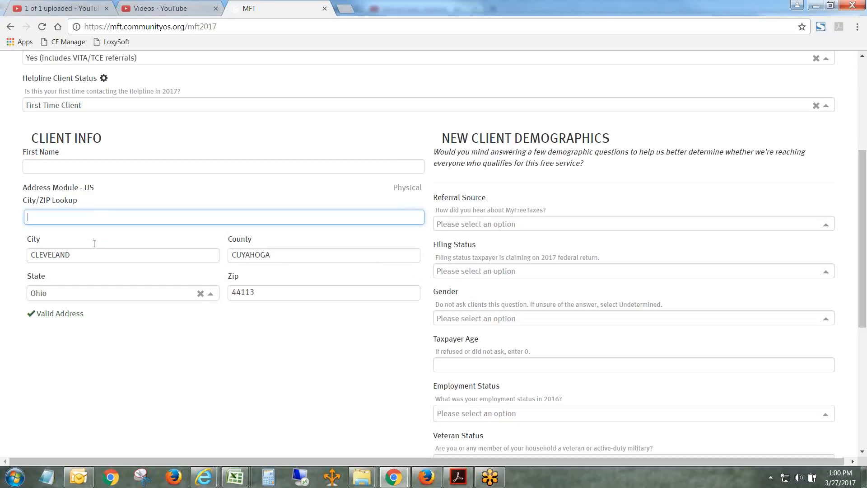
- Clear the city, county, state and ZIP values from the client's address
{"action": "left_click", "coordinate": [99, 258]}
{"action": "key", "text": "ctrl+a"}
{"action": "key", "text": "BackSpace"}
{"action": "key", "text": "Tab"}
{"action": "key", "text": "ctrl+a"}
{"action": "key", "text": "BackSpace"}
{"action": "left_click", "coordinate": [200, 293]}
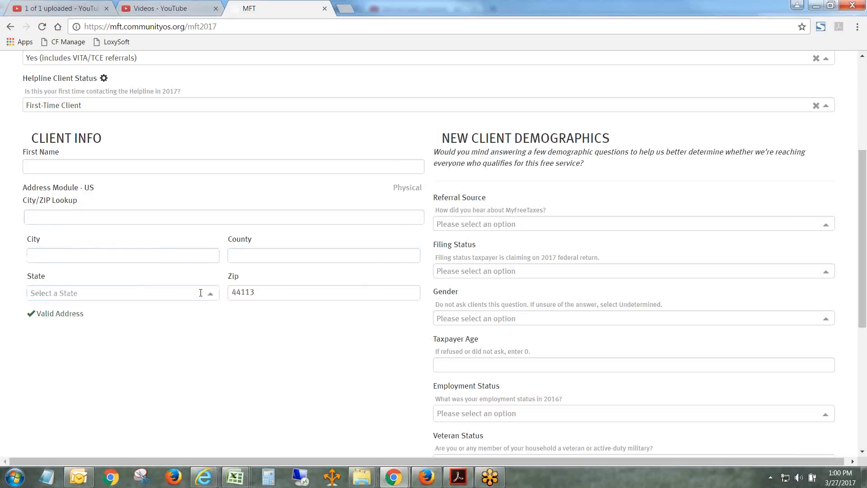
{"action": "left_click_drag", "start_coordinate": [276, 295], "coordinate": [191, 294]}
{"action": "key", "text": "BackSpace"}
- Try entering 44113 directly as the address's Zip value, and clear it again
{"action": "left_click", "coordinate": [259, 304]}
{"action": "left_click", "coordinate": [261, 294]}
{"action": "type", "text": "4411"}
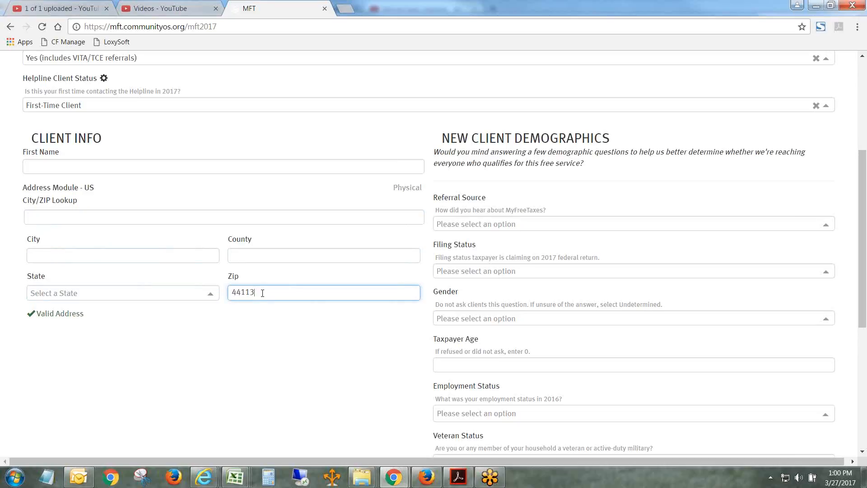
{"action": "left_click", "coordinate": [286, 329]}
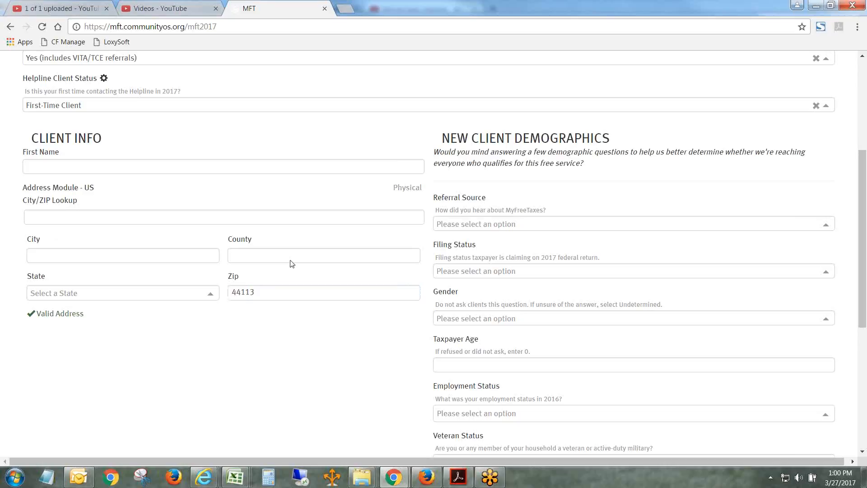
{"action": "double_click", "coordinate": [266, 292]}
{"action": "key", "text": "BackSpace"}
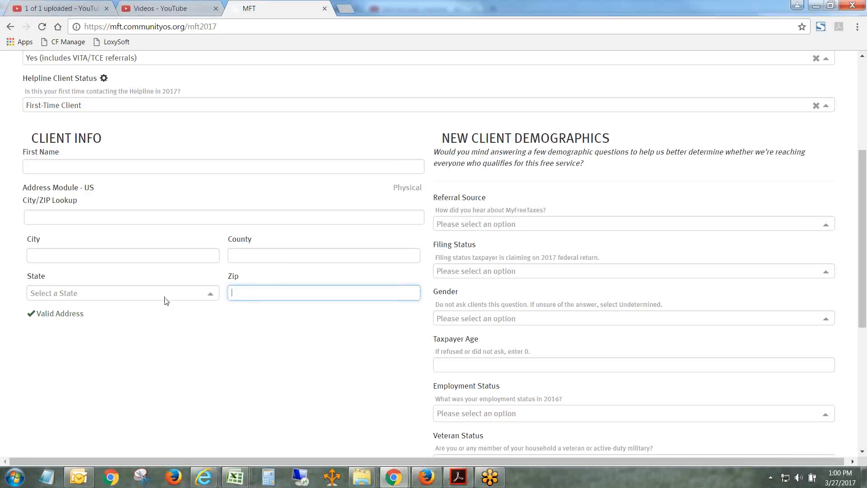
- Look up ZIP 44113 and apply the Cleveland, Cuyahoga County, OH match to the client's address
{"action": "left_click", "coordinate": [78, 217]}
{"action": "type", "text": "44113"}
{"action": "left_click", "coordinate": [104, 236]}
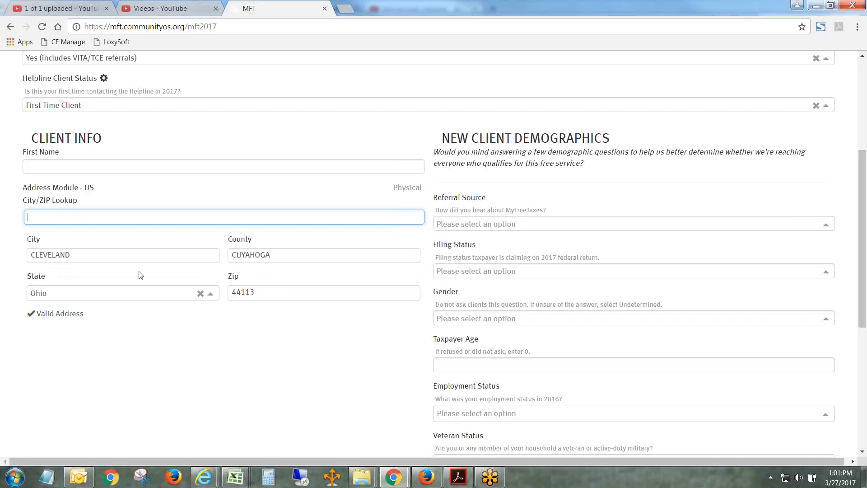
- Replace the address through lookups of ZIP 44115 in Cleveland, OH and finally ZIP 19138 in Philadelphia, Philadelphia County, PA
{"action": "type", "text": "44115"}
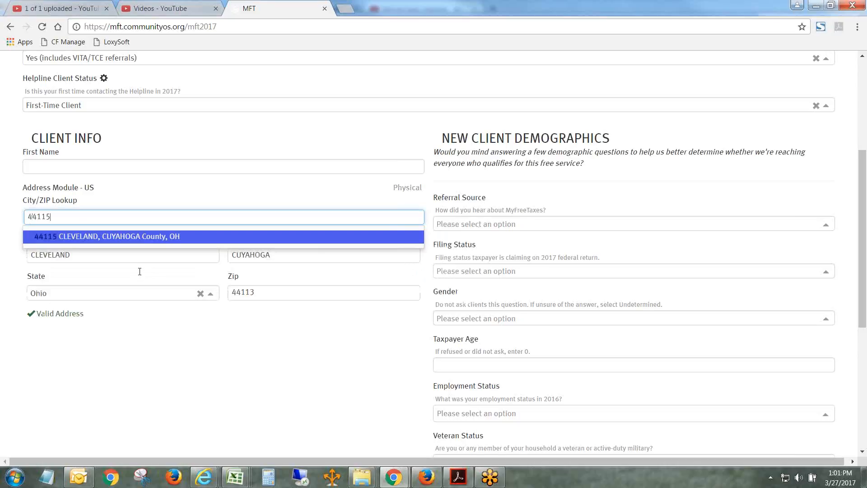
{"action": "left_click", "coordinate": [136, 237]}
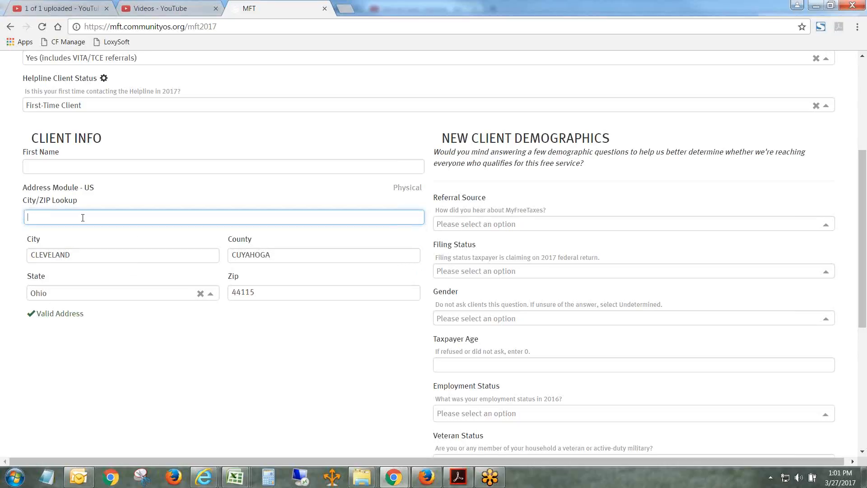
{"action": "type", "text": "19138"}
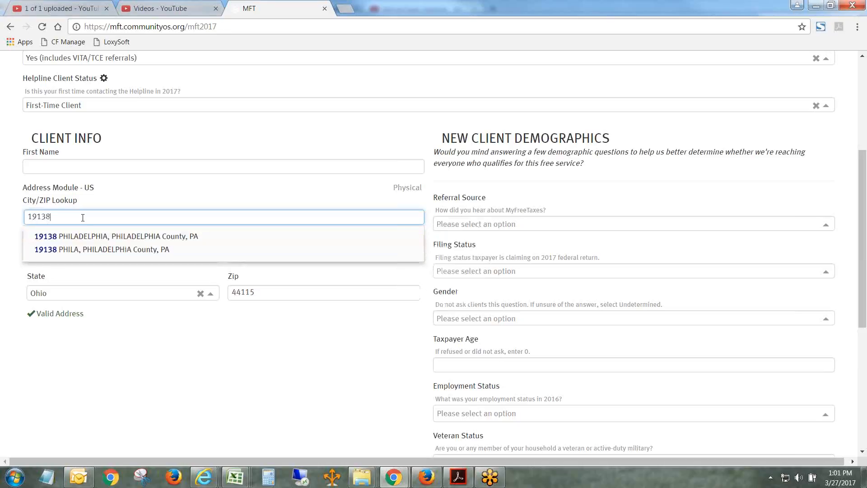
{"action": "left_click", "coordinate": [103, 235]}
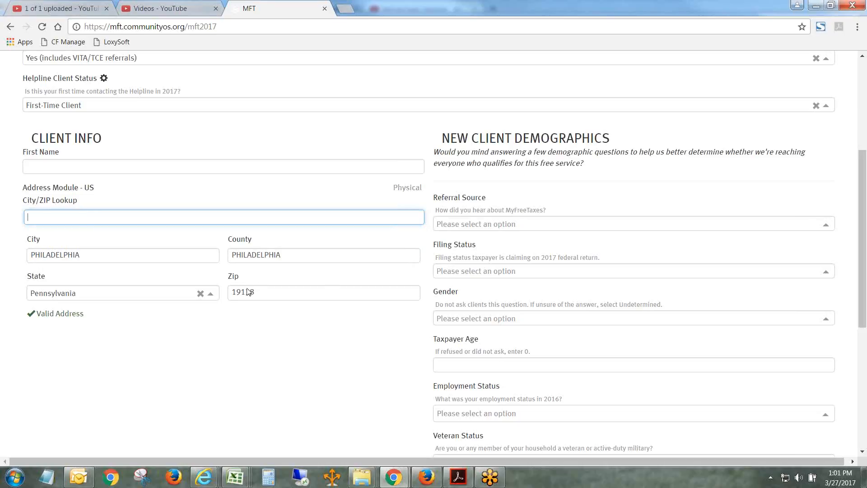
- Review the new client demographics questions and the answer choices offered for Referral Source
{"action": "scroll", "coordinate": [861, 225], "scroll_direction": "down", "scroll_amount": 1}
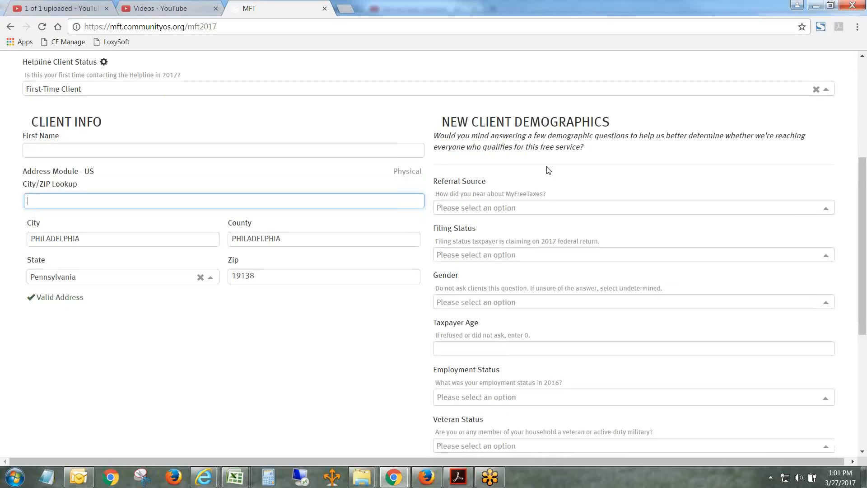
{"action": "left_click_drag", "start_coordinate": [862, 210], "coordinate": [865, 247]}
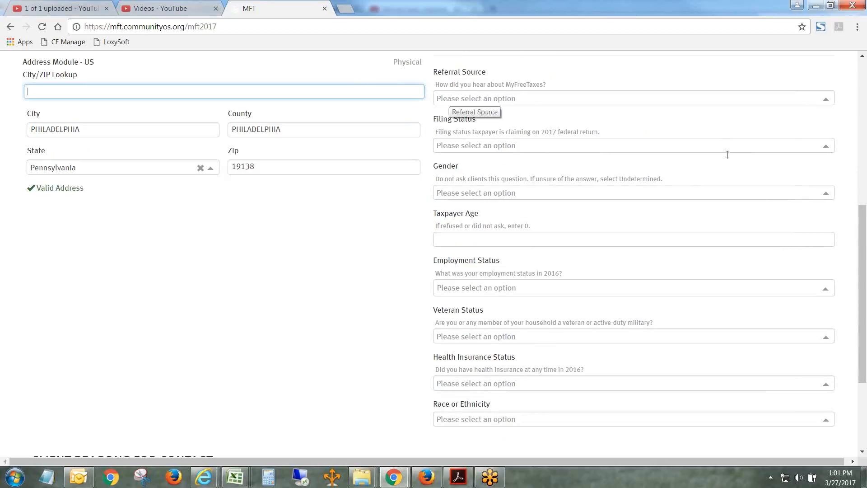
{"action": "left_click", "coordinate": [492, 99]}
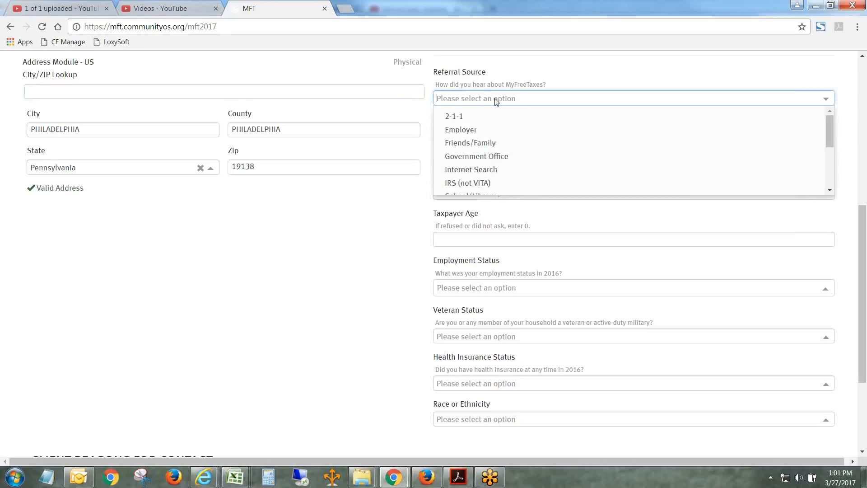
{"action": "left_click_drag", "start_coordinate": [831, 135], "coordinate": [833, 170]}
{"action": "left_click", "coordinate": [844, 161]}
{"action": "left_click_drag", "start_coordinate": [861, 208], "coordinate": [862, 194]}
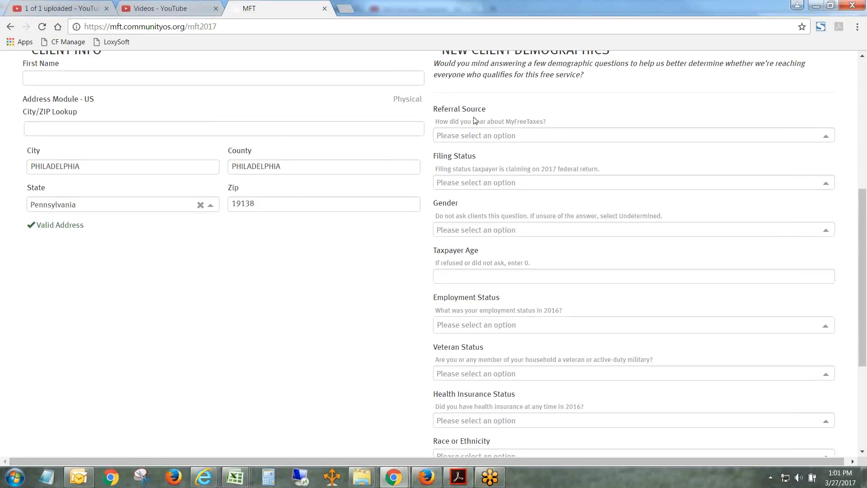
- Set the client's Referral Source to Friends/Family and the Filing Status to Head of Household
{"action": "left_click", "coordinate": [498, 136]}
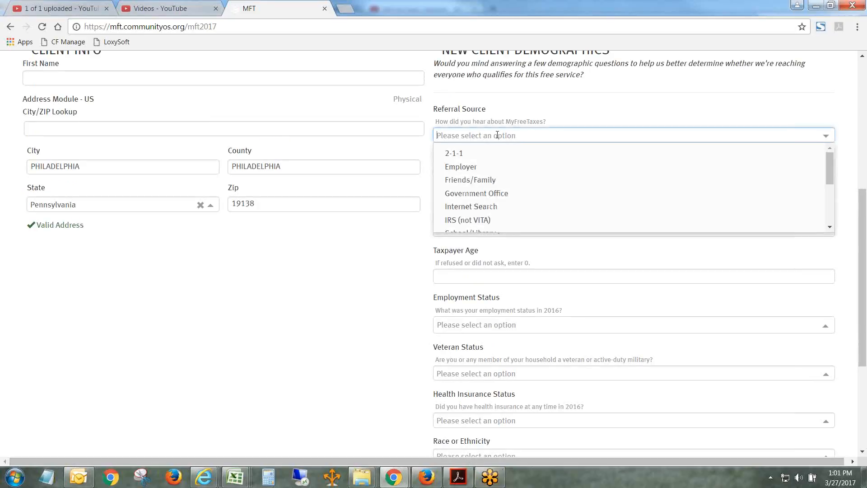
{"action": "left_click", "coordinate": [500, 178]}
{"action": "left_click_drag", "start_coordinate": [863, 222], "coordinate": [864, 242]}
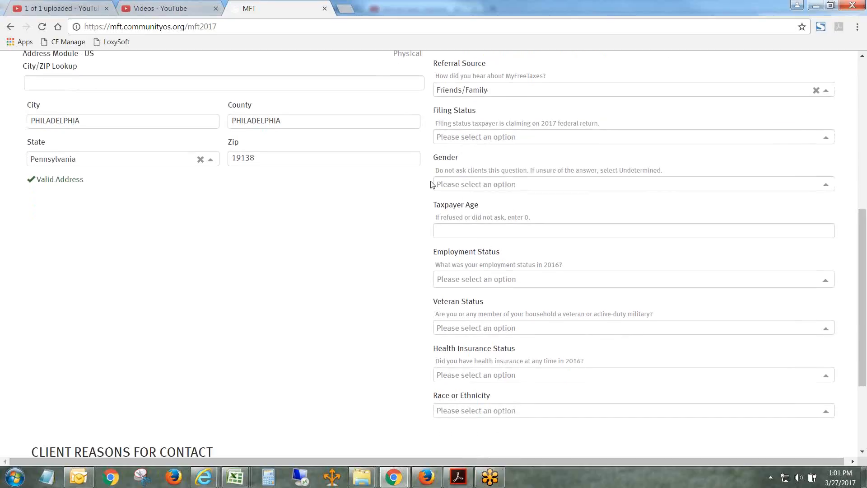
{"action": "left_click", "coordinate": [519, 138]}
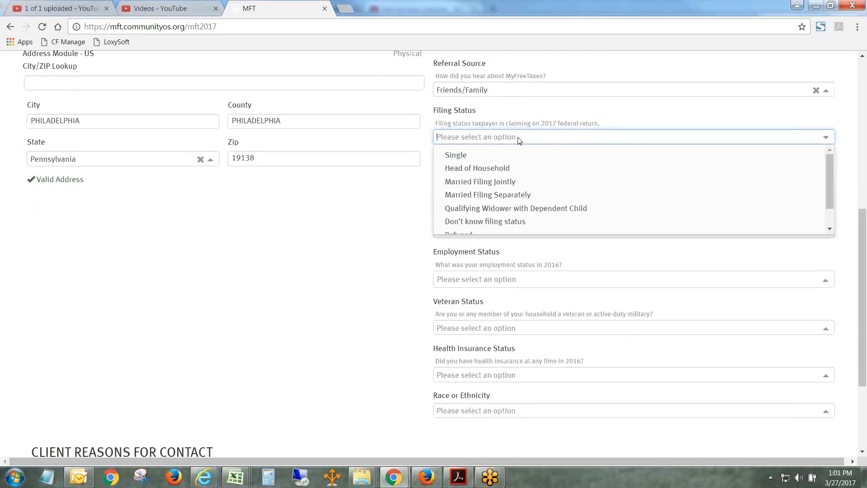
{"action": "left_click", "coordinate": [486, 171]}
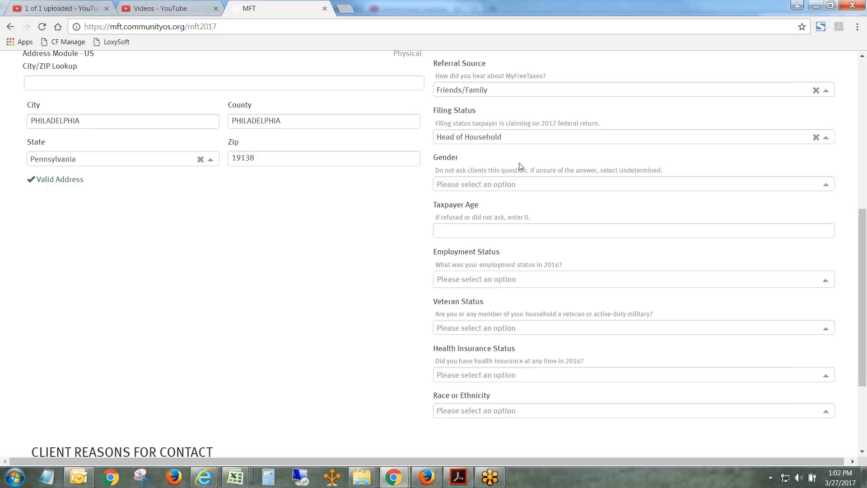
- Set the client's Gender to Female, try Undetermined, and return it to Female
{"action": "left_click", "coordinate": [507, 184]}
{"action": "left_click", "coordinate": [473, 203]}
{"action": "left_click", "coordinate": [477, 185]}
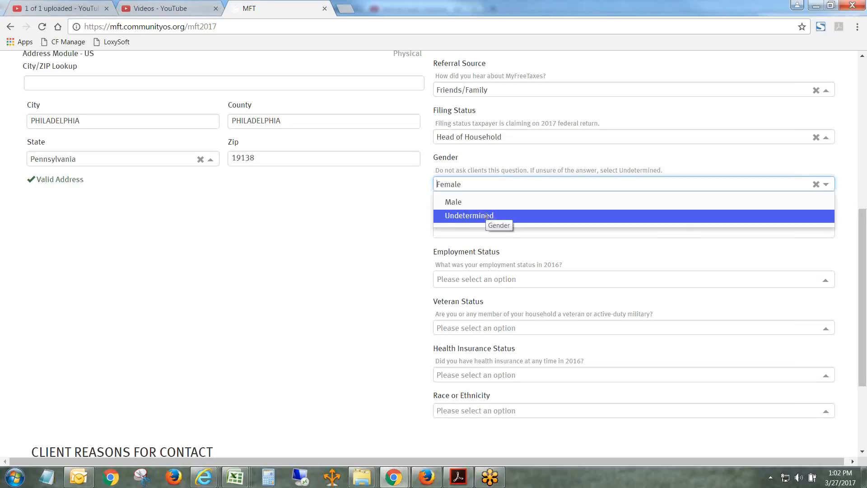
{"action": "left_click", "coordinate": [486, 216]}
{"action": "left_click", "coordinate": [475, 185]}
{"action": "key", "text": "Return"}
{"action": "key", "text": "Tab"}
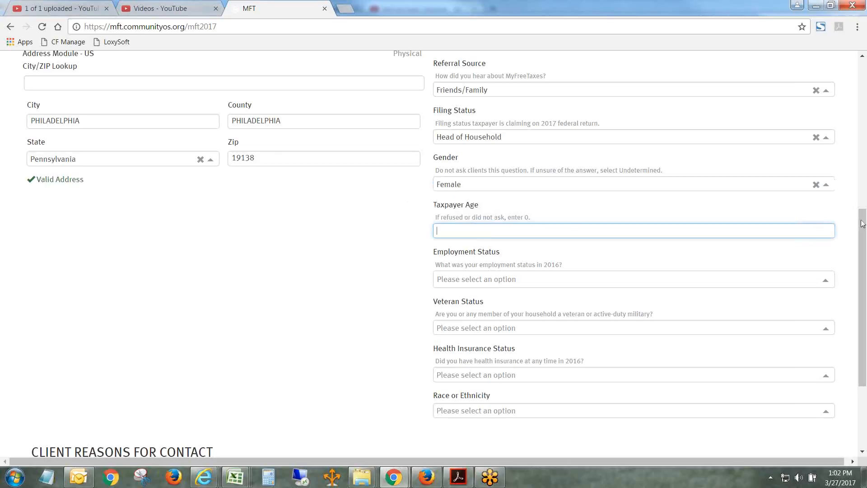
- Review the remaining demographics questions down to Race or Ethnicity and the introductory statement above Referral Source
{"action": "scroll", "coordinate": [863, 220], "scroll_direction": "up", "scroll_amount": 1}
{"action": "scroll", "coordinate": [863, 220], "scroll_direction": "up", "scroll_amount": 1}
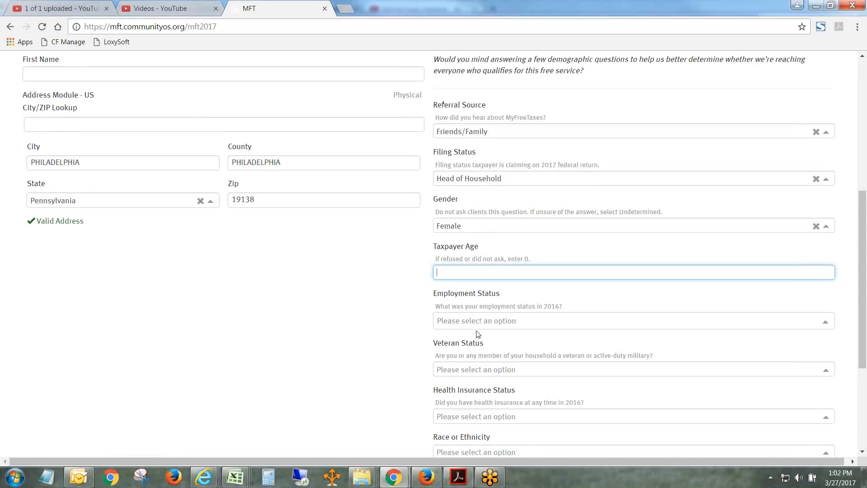
{"action": "scroll", "coordinate": [443, 332], "scroll_direction": "down", "scroll_amount": 2}
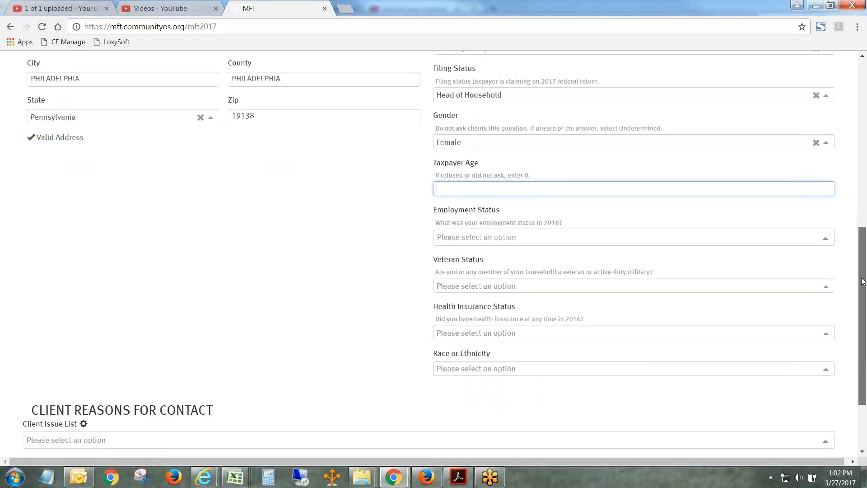
{"action": "left_click_drag", "start_coordinate": [435, 333], "coordinate": [509, 333]}
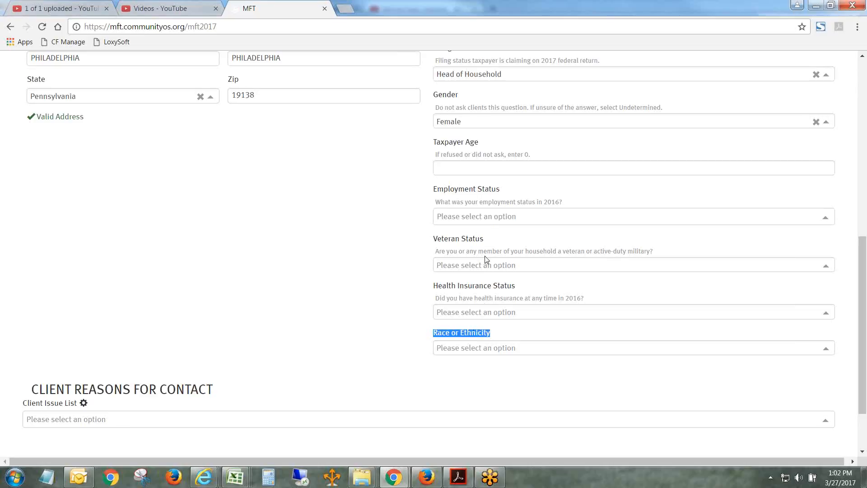
{"action": "left_click", "coordinate": [417, 243]}
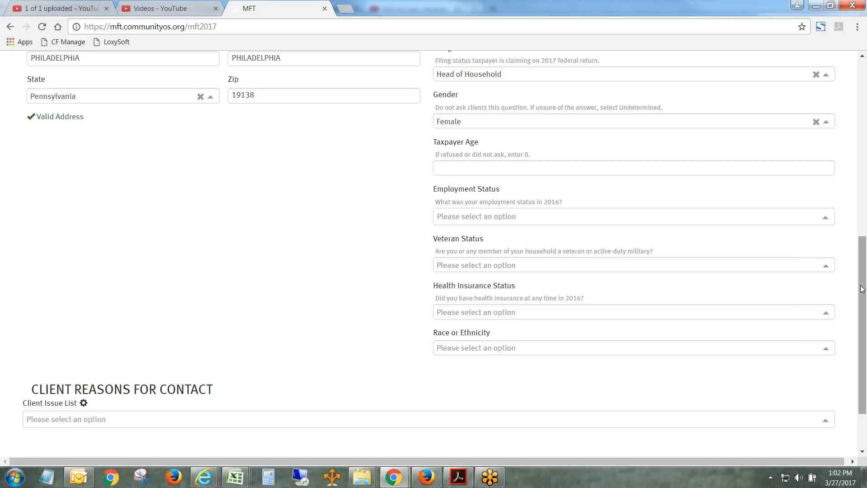
{"action": "left_click_drag", "start_coordinate": [862, 289], "coordinate": [862, 278]}
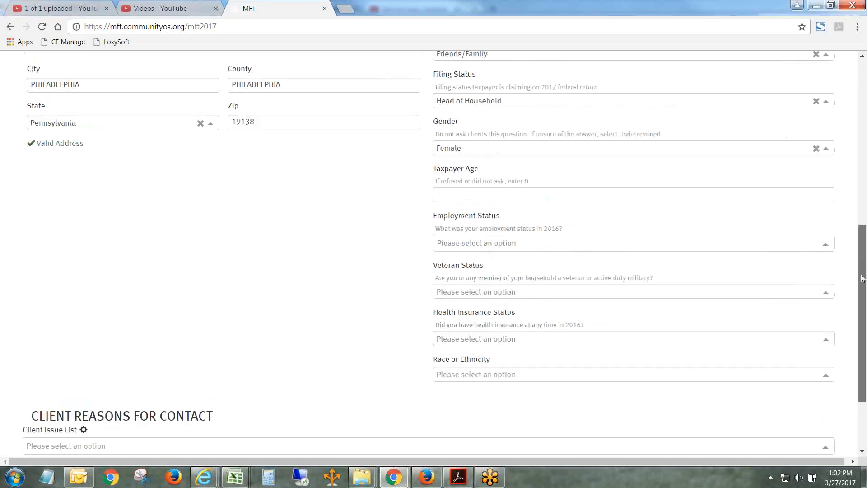
{"action": "left_click_drag", "start_coordinate": [862, 278], "coordinate": [863, 187]}
{"action": "left_click_drag", "start_coordinate": [433, 185], "coordinate": [623, 206]}
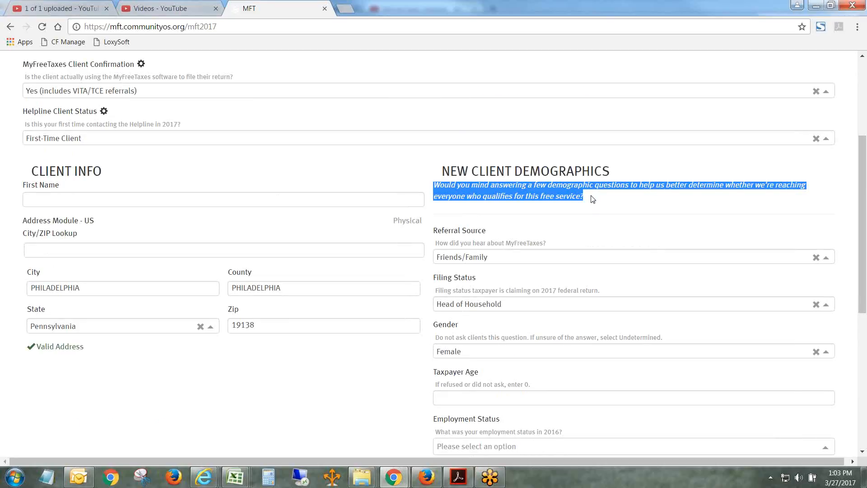
{"action": "left_click", "coordinate": [768, 198]}
{"action": "left_click_drag", "start_coordinate": [862, 168], "coordinate": [863, 191]}
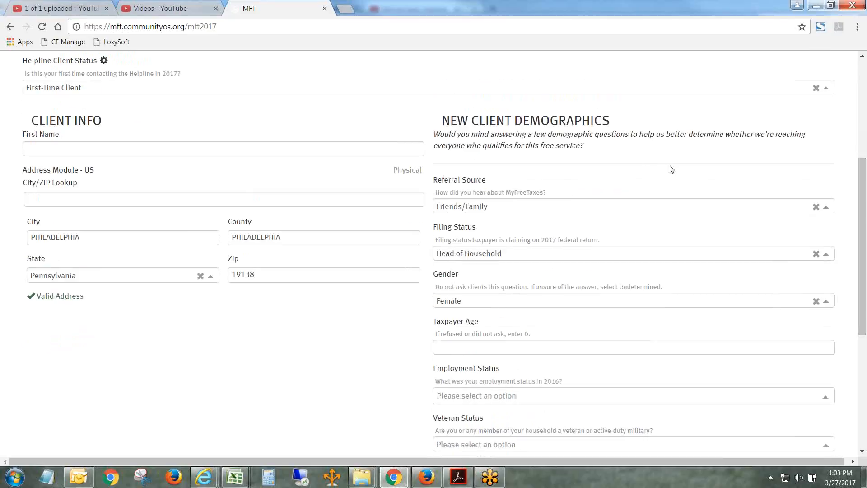
{"action": "left_click_drag", "start_coordinate": [866, 197], "coordinate": [805, 258]}
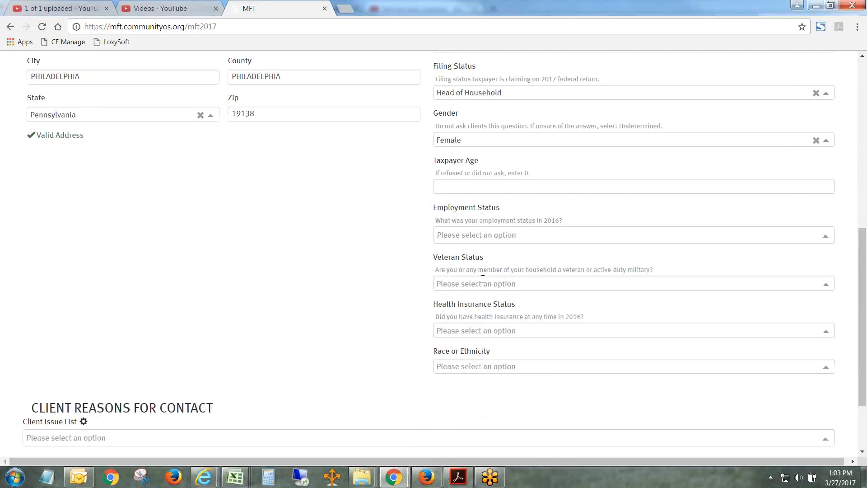
- Set the client's Employment Status to Did not ask
{"action": "left_click", "coordinate": [515, 238]}
{"action": "scroll", "coordinate": [509, 241], "scroll_direction": "down", "scroll_amount": 1}
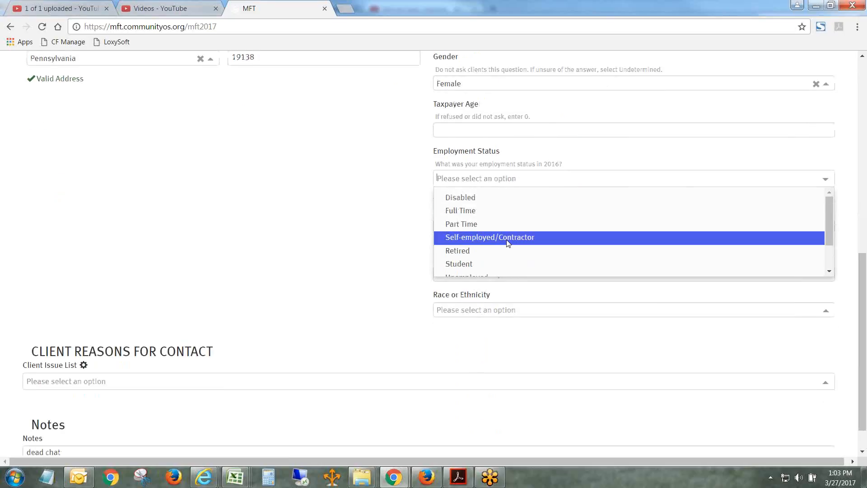
{"action": "left_click_drag", "start_coordinate": [830, 231], "coordinate": [833, 253]}
{"action": "left_click", "coordinate": [511, 264]}
{"action": "left_click", "coordinate": [371, 248]}
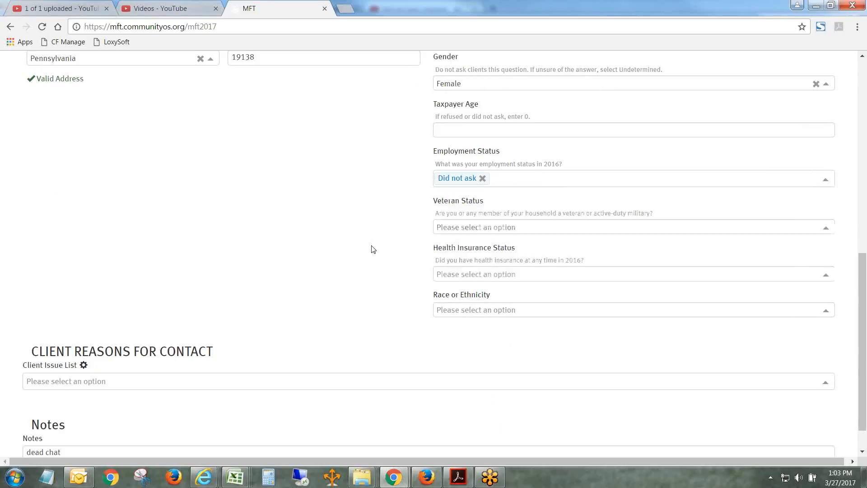
- Answer Veteran Status, Health Insurance Status and Race or Ethnicity with Did not ask
{"action": "left_click", "coordinate": [501, 228]}
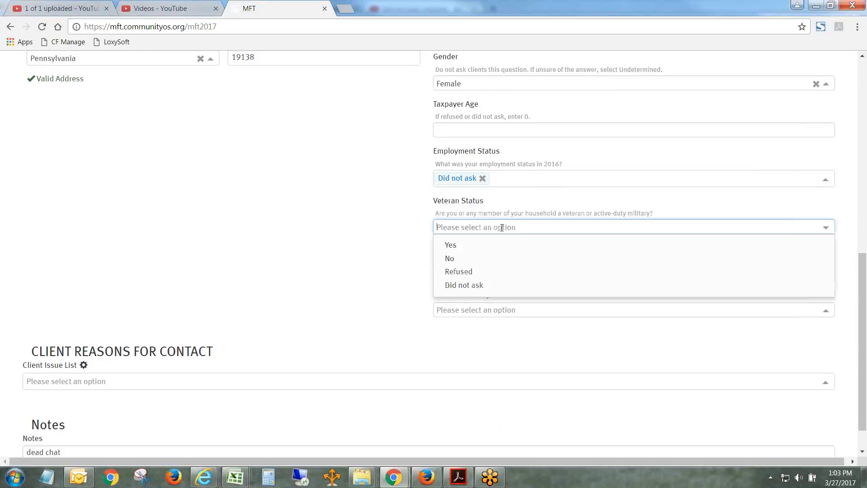
{"action": "left_click", "coordinate": [482, 288]}
{"action": "left_click", "coordinate": [472, 274]}
{"action": "scroll", "coordinate": [490, 296], "scroll_direction": "down", "scroll_amount": 1}
{"action": "left_click", "coordinate": [485, 359]}
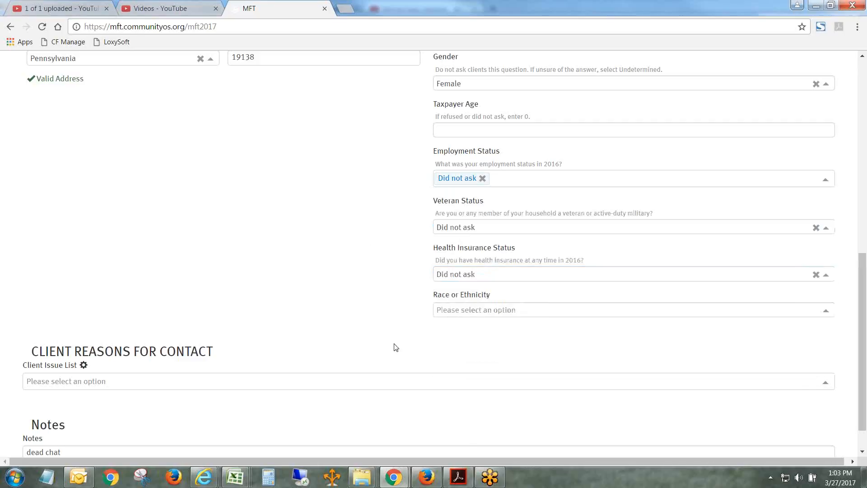
{"action": "left_click", "coordinate": [478, 311]}
{"action": "scroll", "coordinate": [489, 362], "scroll_direction": "down", "scroll_amount": 1}
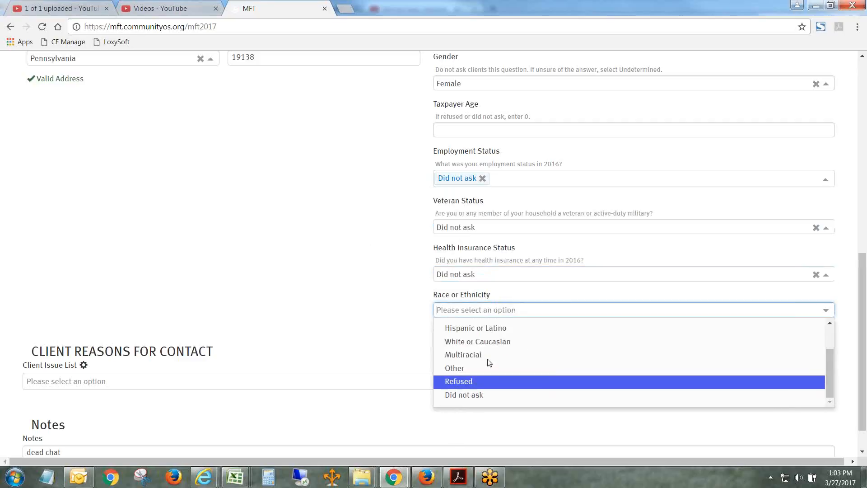
{"action": "left_click", "coordinate": [486, 394]}
- Clear the answers for Employment Status, Veteran Status, Health Insurance Status and Race or Ethnicity
{"action": "scroll", "coordinate": [804, 300], "scroll_direction": "up", "scroll_amount": 2}
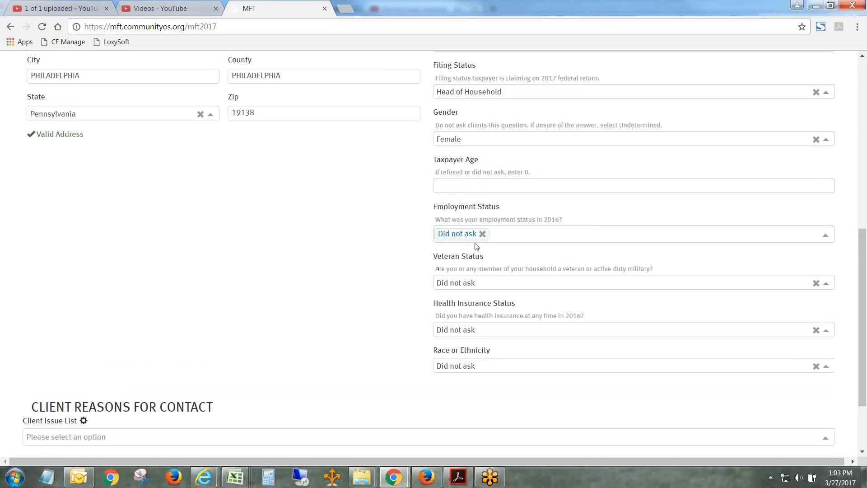
{"action": "left_click", "coordinate": [482, 234]}
{"action": "left_click", "coordinate": [465, 283]}
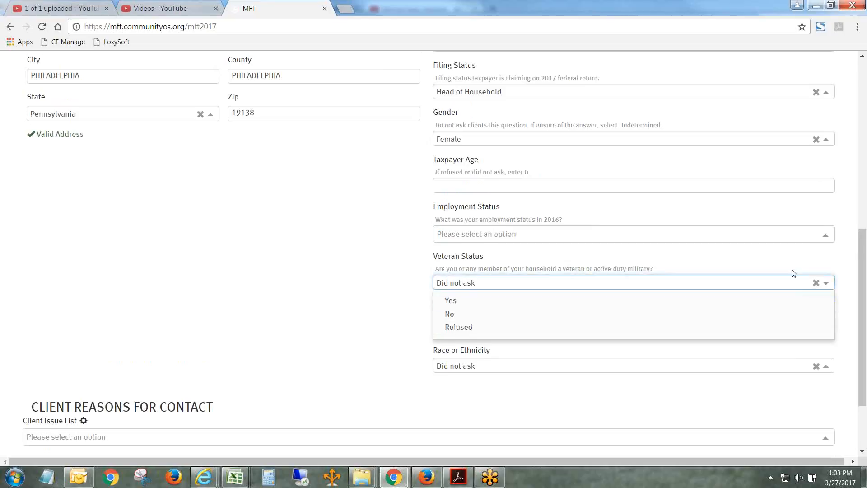
{"action": "left_click", "coordinate": [816, 282]}
{"action": "left_click", "coordinate": [816, 330]}
{"action": "left_click", "coordinate": [815, 365]}
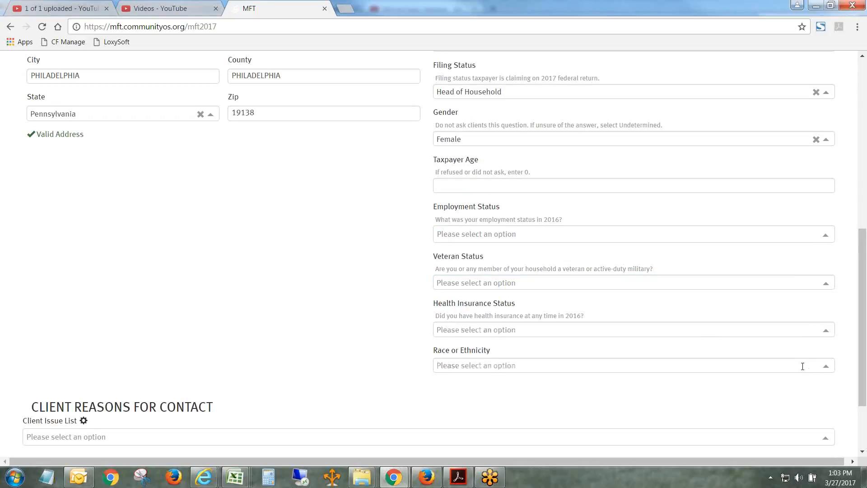
- Clear the Gender, Filing Status and Referral Source answers from the client demographics
{"action": "left_click_drag", "start_coordinate": [861, 338], "coordinate": [861, 296]}
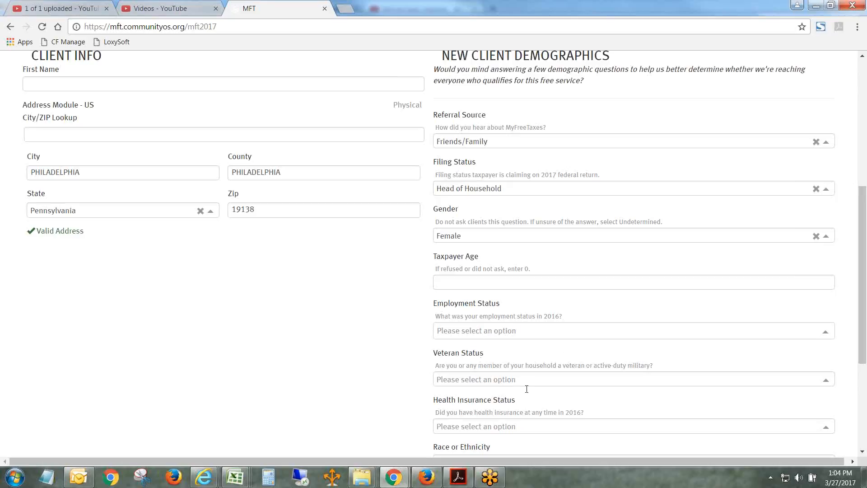
{"action": "scroll", "coordinate": [818, 337], "scroll_direction": "down", "scroll_amount": 1}
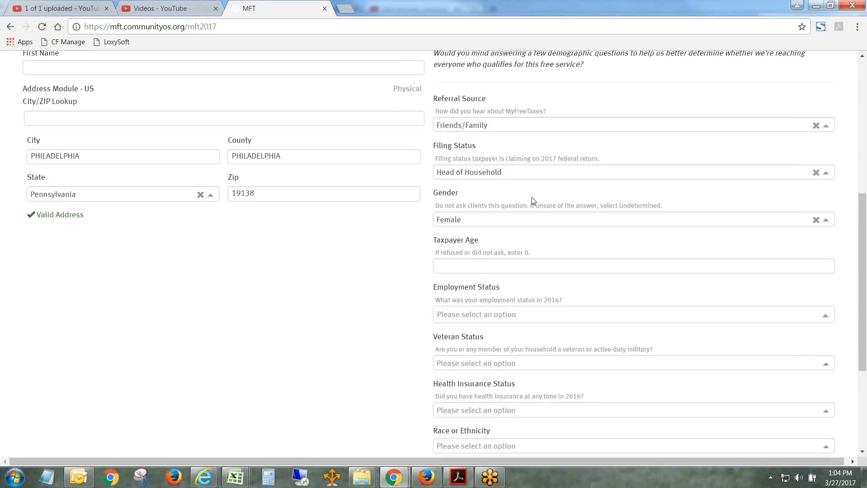
{"action": "left_click", "coordinate": [815, 219]}
{"action": "left_click", "coordinate": [815, 172]}
{"action": "left_click", "coordinate": [815, 125]}
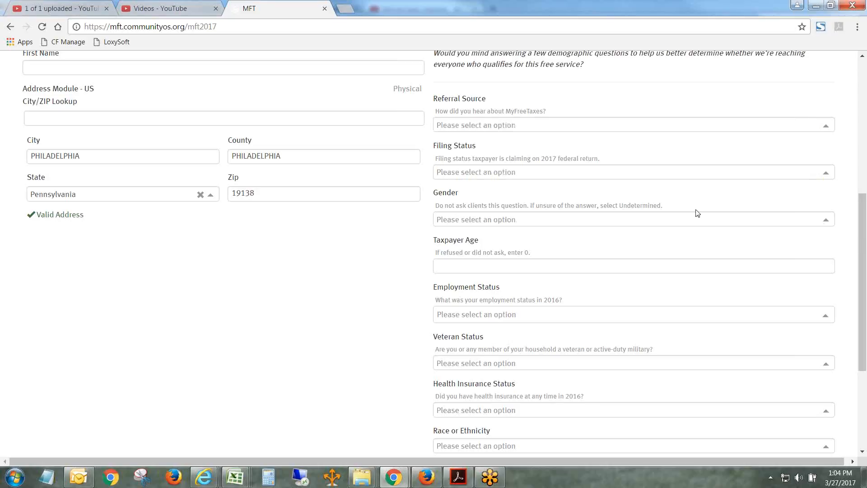
- Try HR Block Software Assistance as the client's reason for contact, and remove it again
{"action": "left_click_drag", "start_coordinate": [865, 236], "coordinate": [866, 313]}
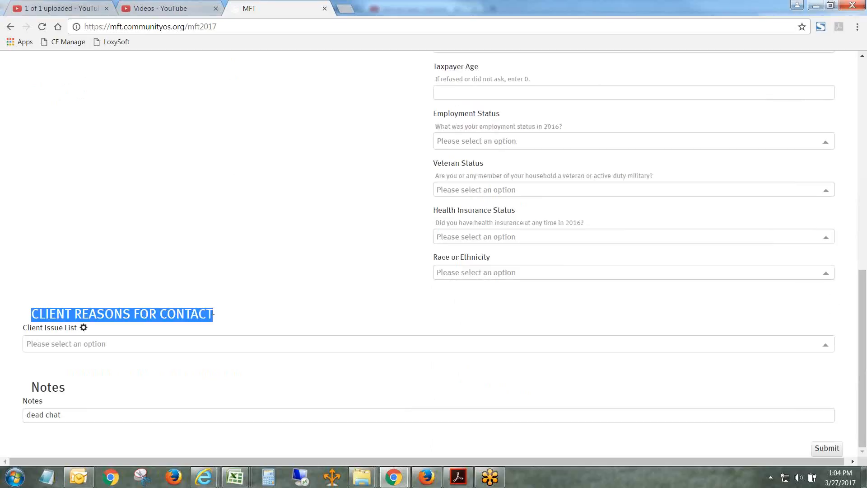
{"action": "left_click", "coordinate": [234, 267]}
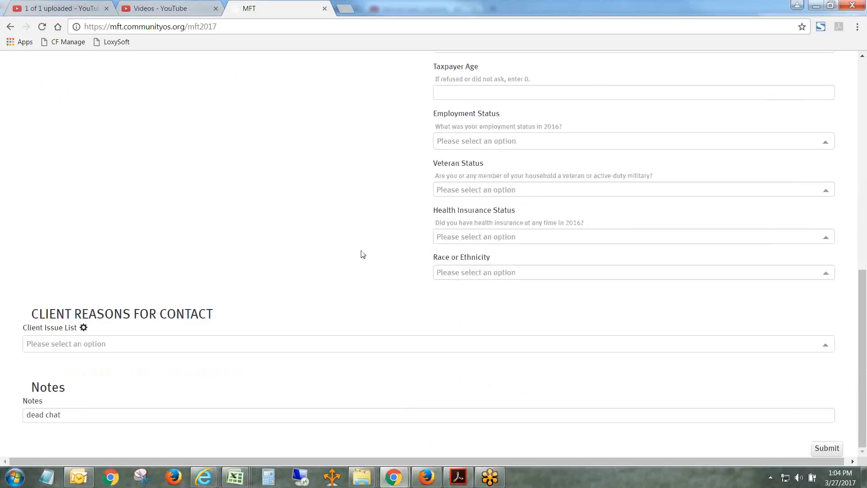
{"action": "left_click", "coordinate": [825, 347]}
{"action": "left_click", "coordinate": [274, 369]}
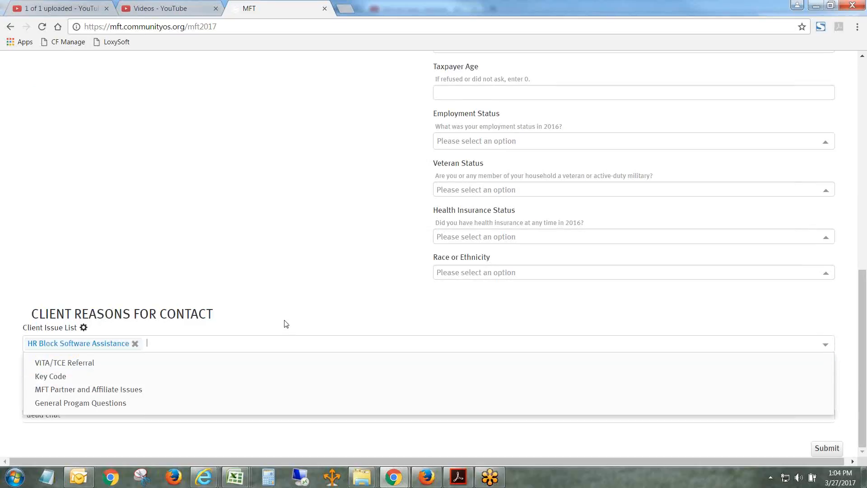
{"action": "scroll", "coordinate": [863, 309], "scroll_direction": "down", "scroll_amount": 3}
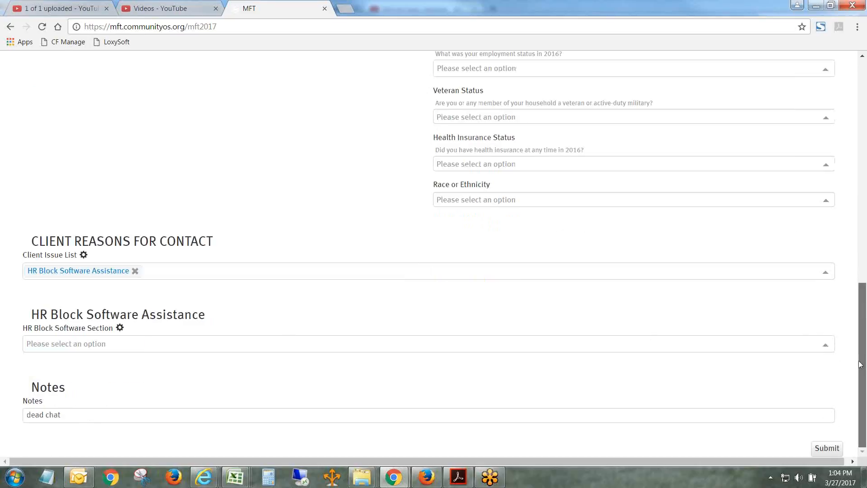
{"action": "left_click", "coordinate": [135, 271]}
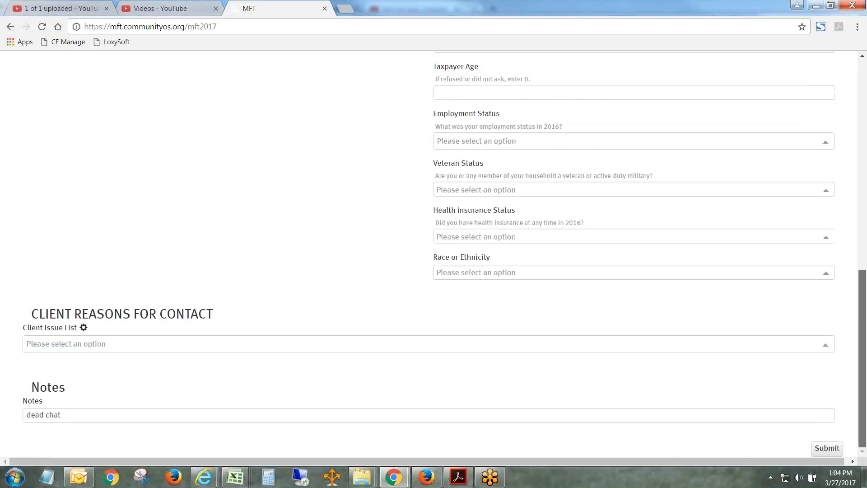
- Add VITA/TCE Referral to the Client Issue List as the reason for contact
{"action": "left_click", "coordinate": [826, 345]}
{"action": "left_click", "coordinate": [277, 377]}
{"action": "scroll", "coordinate": [239, 271], "scroll_direction": "down", "scroll_amount": 2}
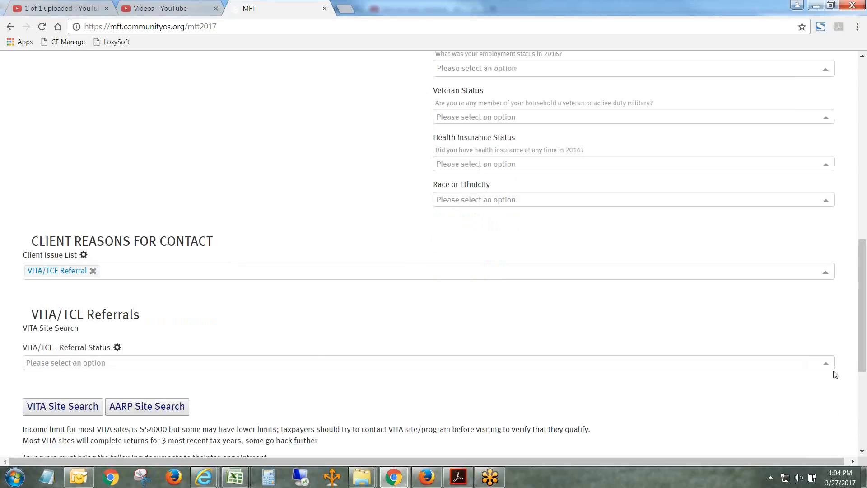
- Set the VITA/TCE Referral Status to Referral provided, with Referred to VITA Site(s) as the referral provided
{"action": "left_click_drag", "start_coordinate": [862, 355], "coordinate": [863, 410]}
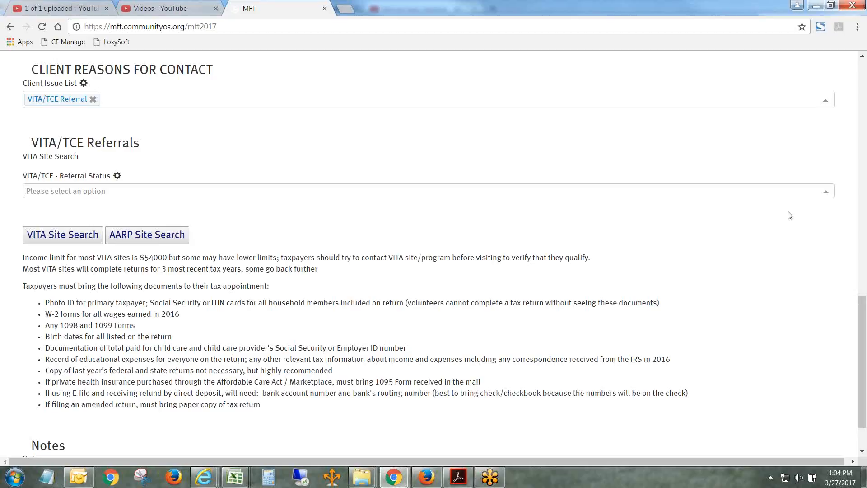
{"action": "left_click", "coordinate": [826, 193]}
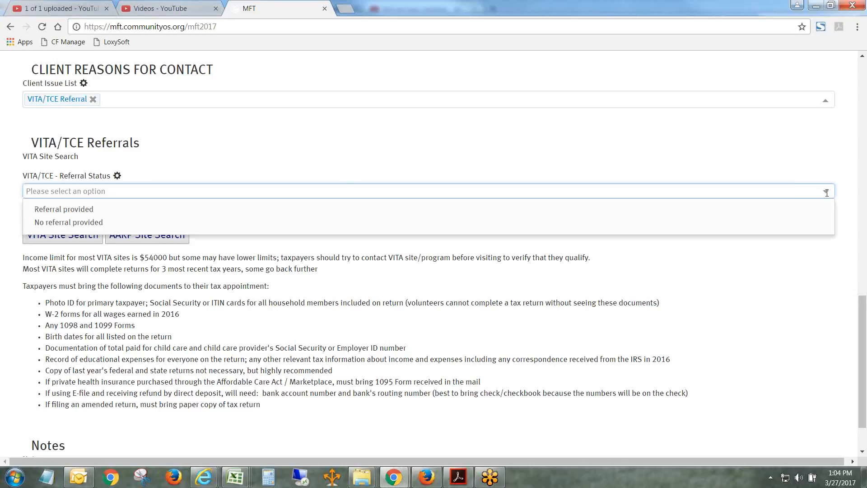
{"action": "left_click", "coordinate": [63, 211]}
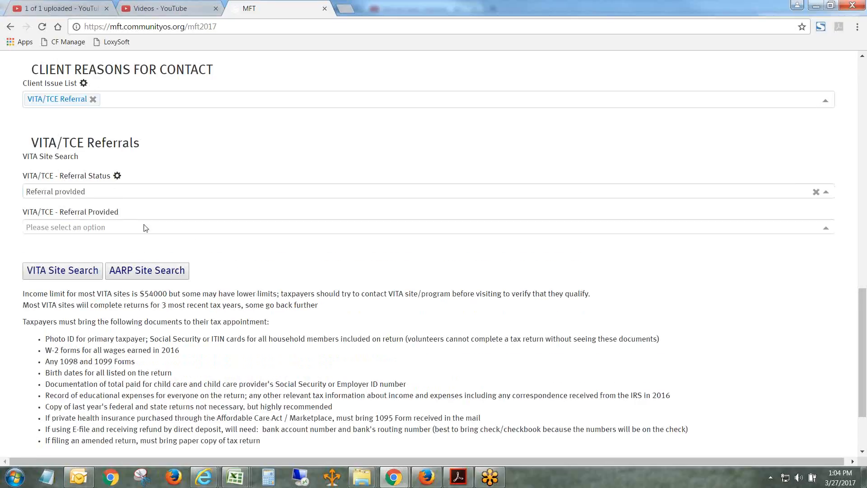
{"action": "left_click", "coordinate": [837, 228]}
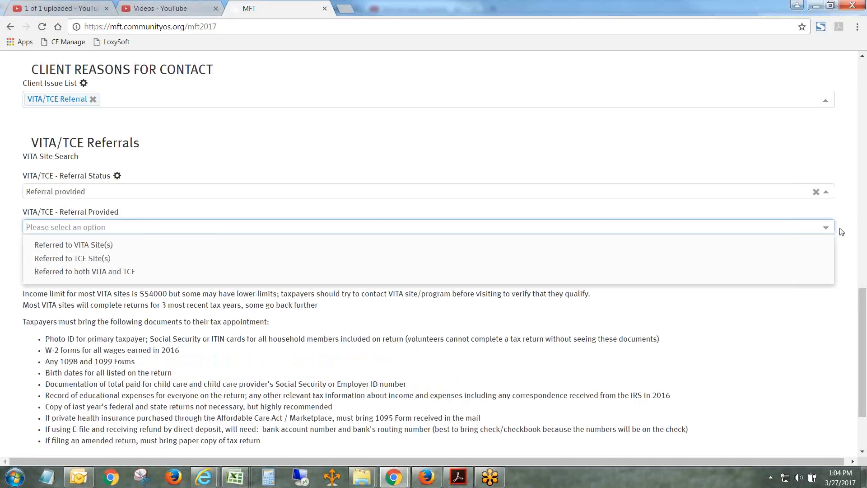
{"action": "left_click", "coordinate": [76, 245]}
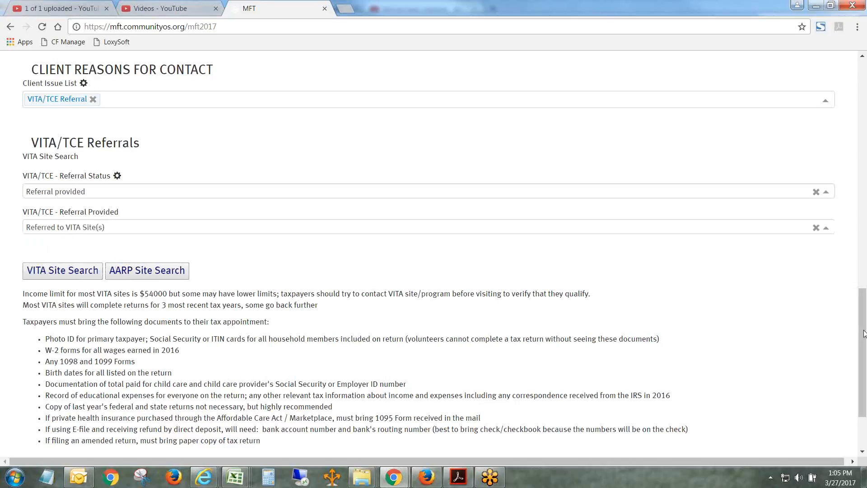
- Replace the text in the Notes field with "referred to 3 sites within 25 miles"
{"action": "left_click_drag", "start_coordinate": [863, 333], "coordinate": [863, 363]}
{"action": "left_click_drag", "start_coordinate": [218, 416], "coordinate": [2, 419]}
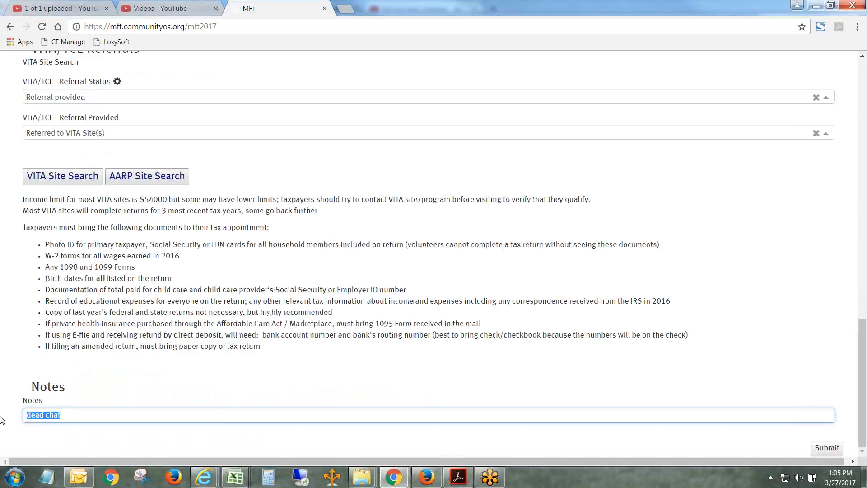
{"action": "type", "text": "referred to 3 sites within 25 minle"}
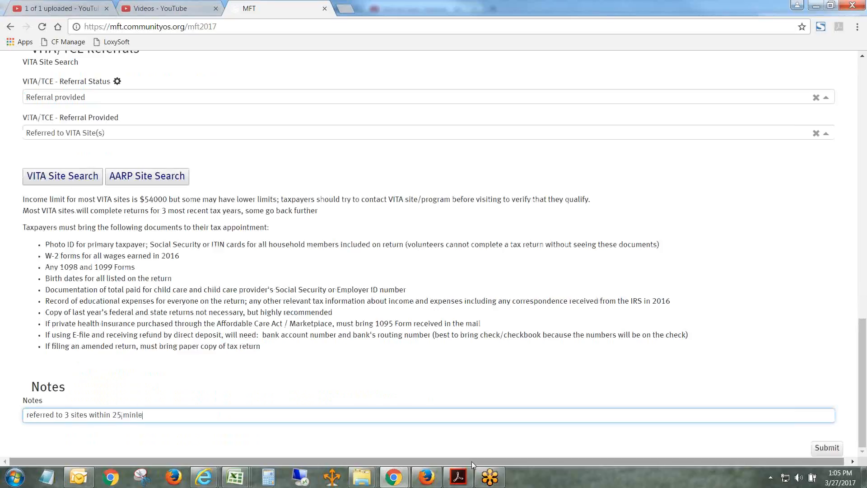
{"action": "key", "text": "BackSpace"}
{"action": "key", "text": "BackSpace"}
{"action": "key", "text": "BackSpace"}
{"action": "type", "text": "les"}
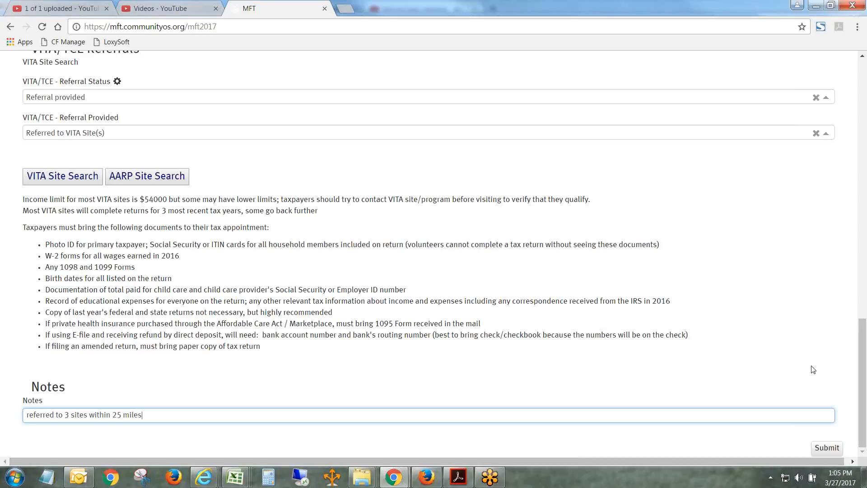
- Add HR Block Software Assistance to the Client Issue List as a second reason for contact
{"action": "scroll", "coordinate": [861, 380], "scroll_direction": "up", "scroll_amount": 4}
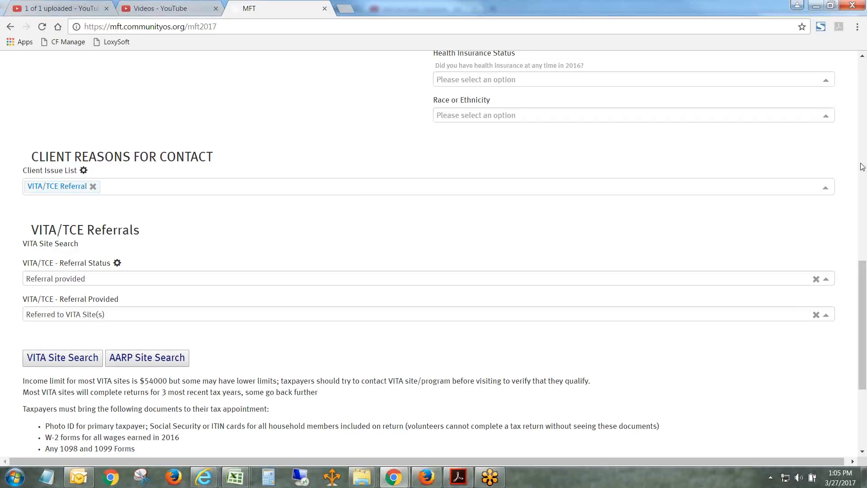
{"action": "left_click", "coordinate": [826, 188]}
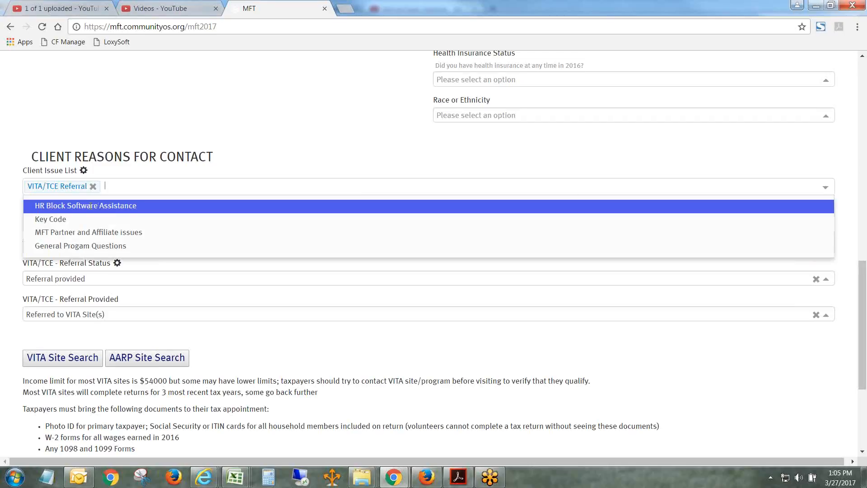
{"action": "left_click", "coordinate": [90, 206]}
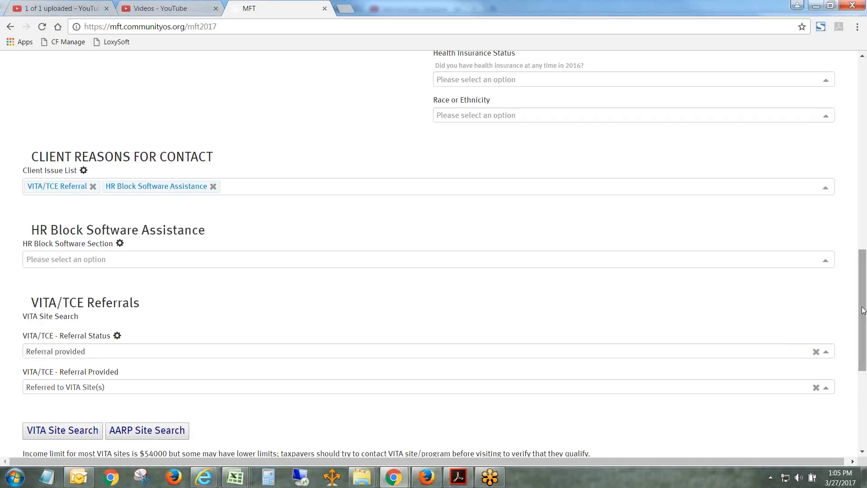
- Set the HR Block Software Section to Federal Section and choose Income as the federal return topic
{"action": "left_click_drag", "start_coordinate": [856, 316], "coordinate": [857, 327]}
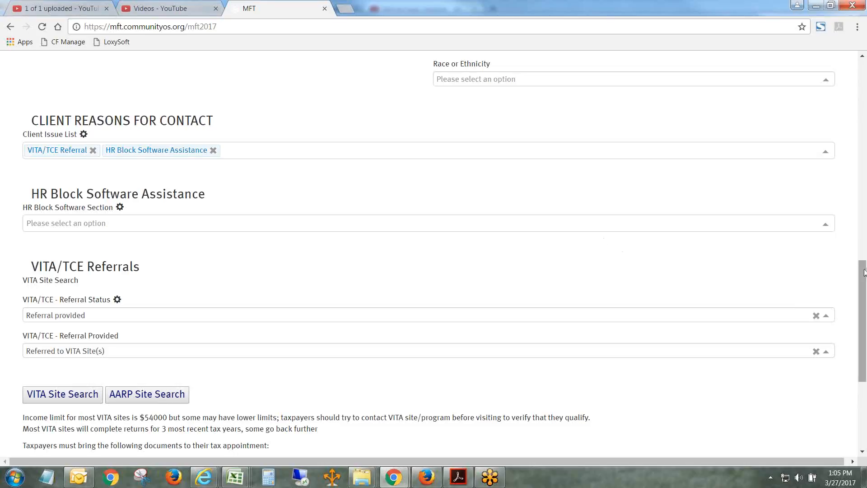
{"action": "left_click_drag", "start_coordinate": [863, 272], "coordinate": [863, 276]}
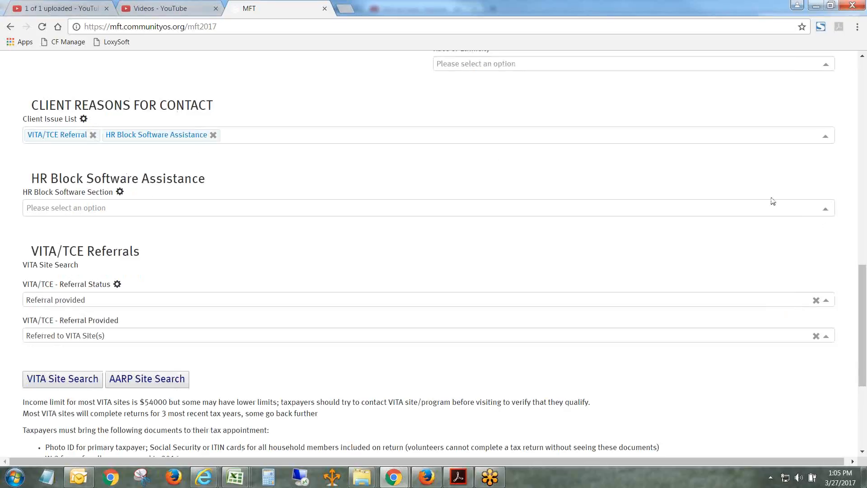
{"action": "left_click", "coordinate": [829, 210]}
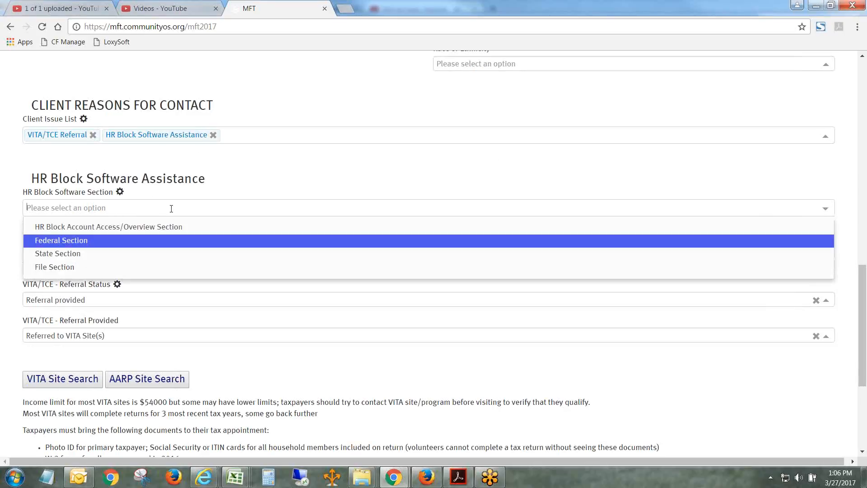
{"action": "left_click", "coordinate": [58, 240]}
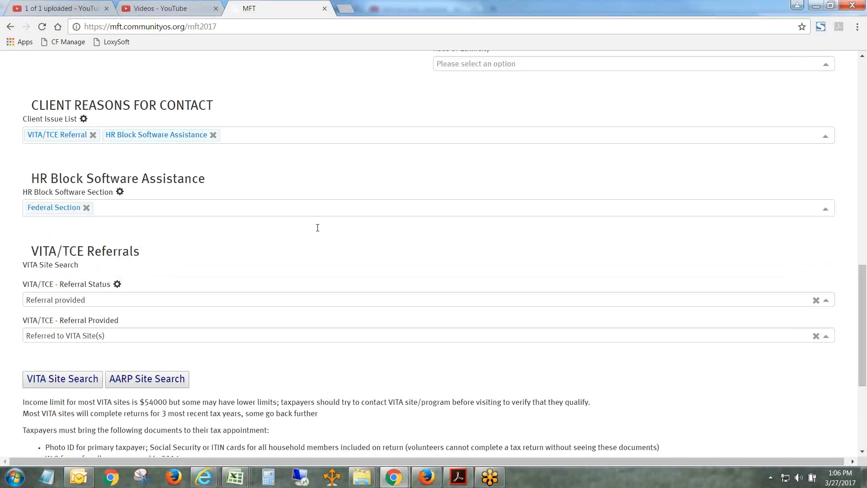
{"action": "left_click", "coordinate": [824, 249]}
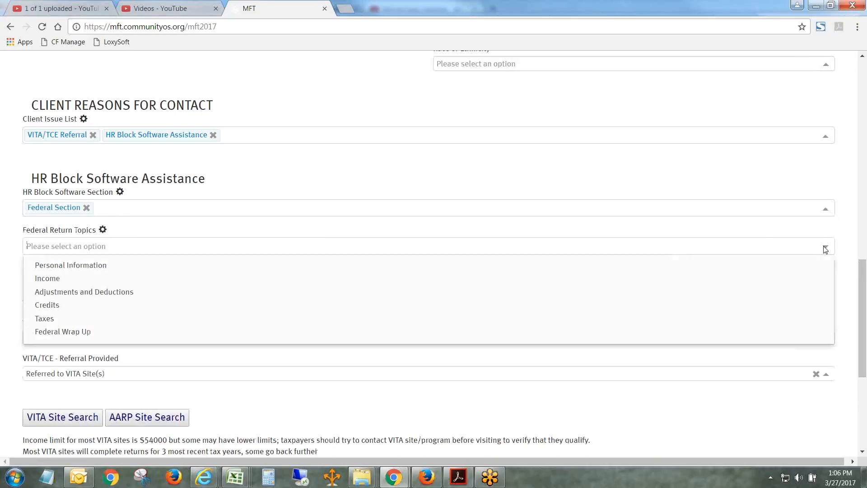
{"action": "left_click", "coordinate": [91, 280]}
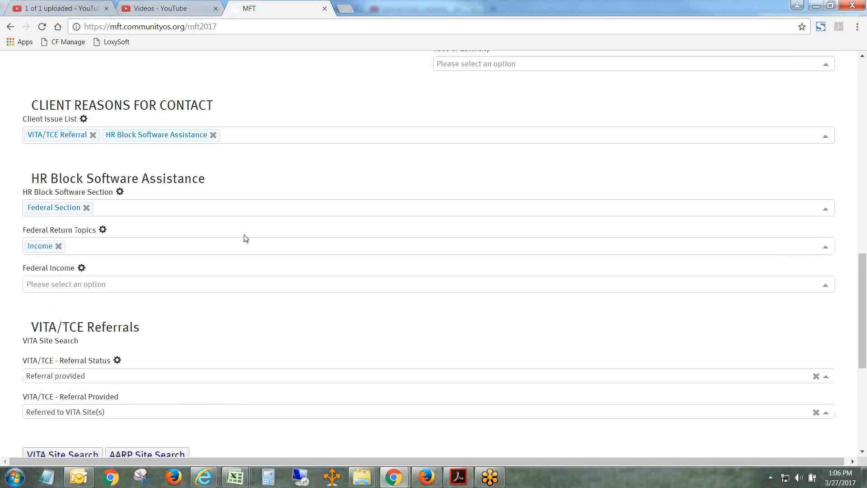
- Set Federal Income to Retirement and Social Security, with 1099-R Retirement Plan Income, Withdrawals and Rollovers as its detail
{"action": "left_click", "coordinate": [825, 288]}
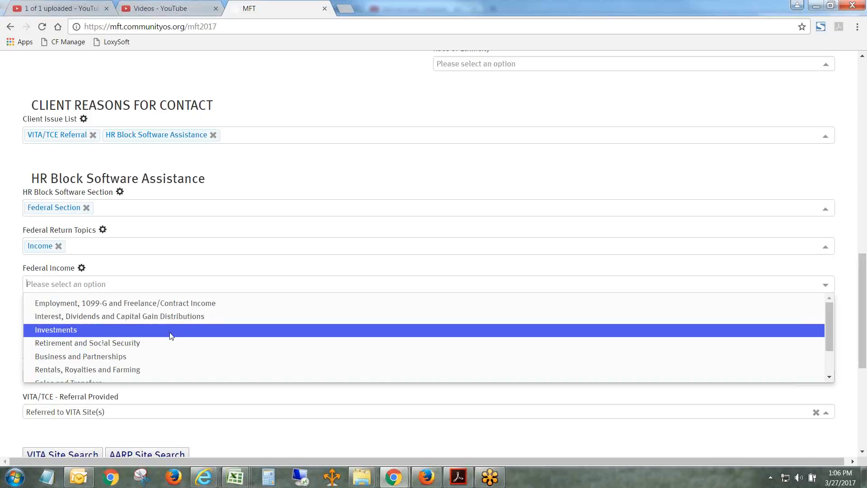
{"action": "left_click", "coordinate": [172, 343]}
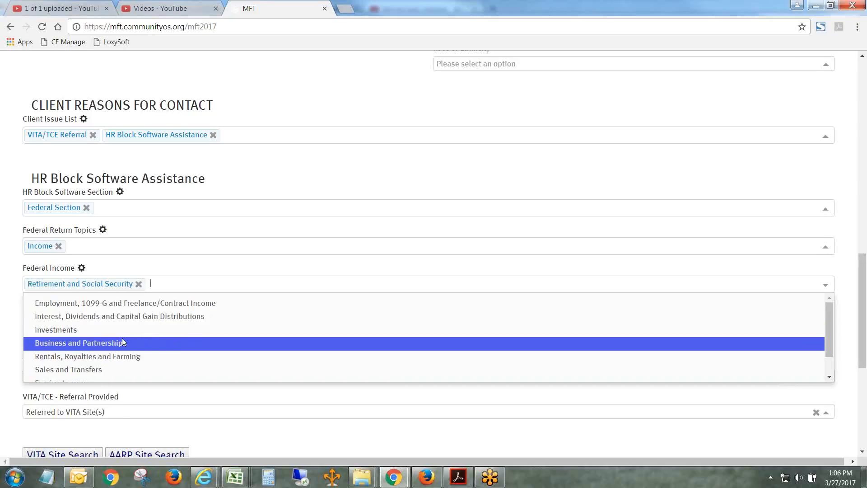
{"action": "left_click", "coordinate": [826, 323]}
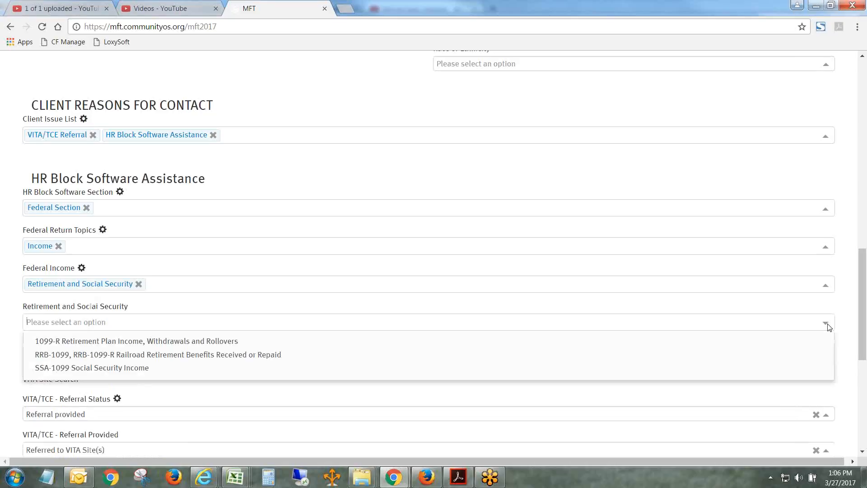
{"action": "left_click", "coordinate": [111, 341]}
{"action": "left_click", "coordinate": [4, 360]}
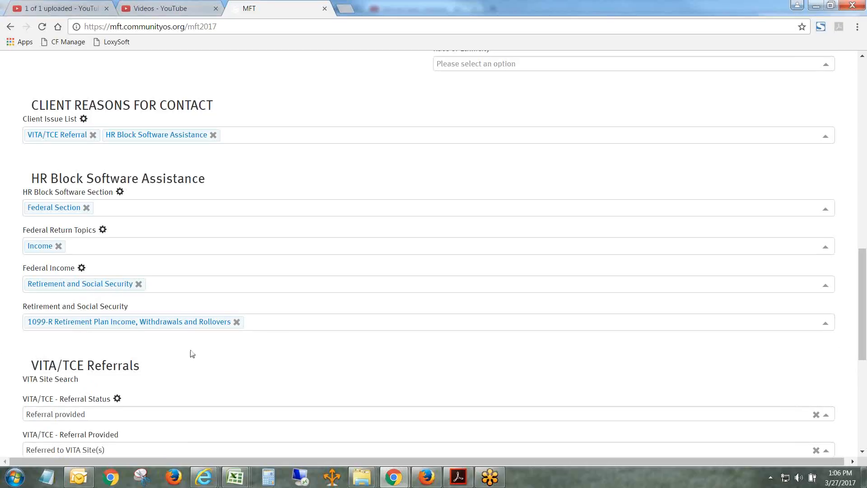
- Review the whole intake form, from the referral details and notes to the contact details and client info
{"action": "left_click_drag", "start_coordinate": [863, 325], "coordinate": [864, 422]}
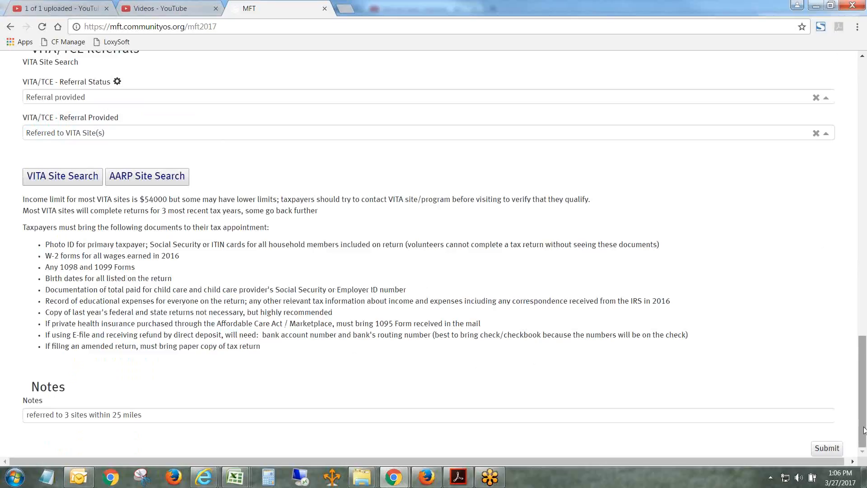
{"action": "left_click_drag", "start_coordinate": [861, 429], "coordinate": [809, 123]}
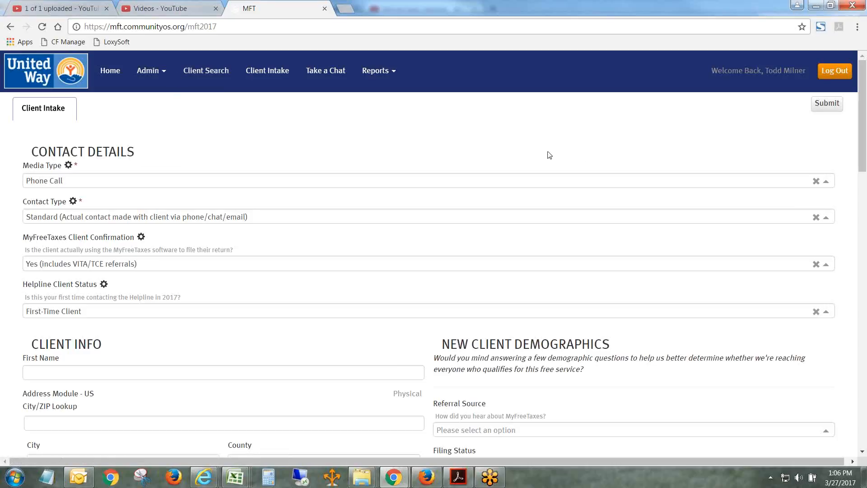
{"action": "left_click_drag", "start_coordinate": [860, 133], "coordinate": [860, 402]}
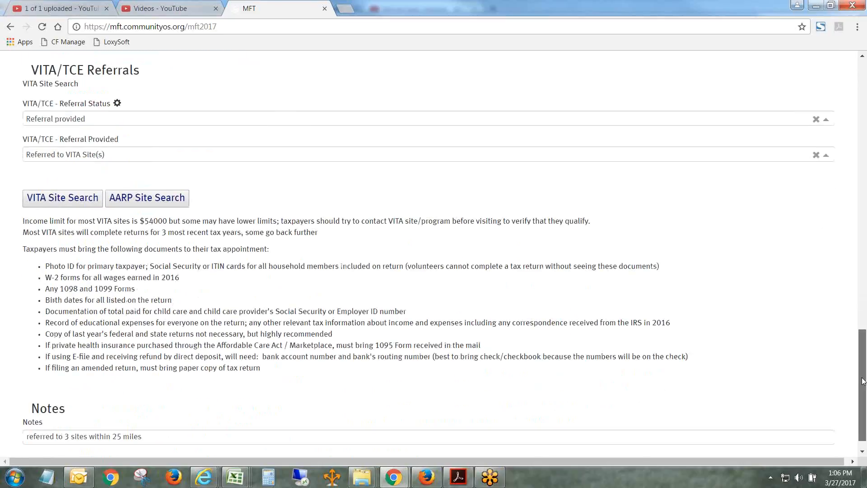
{"action": "scroll", "coordinate": [863, 380], "scroll_direction": "down", "scroll_amount": 1}
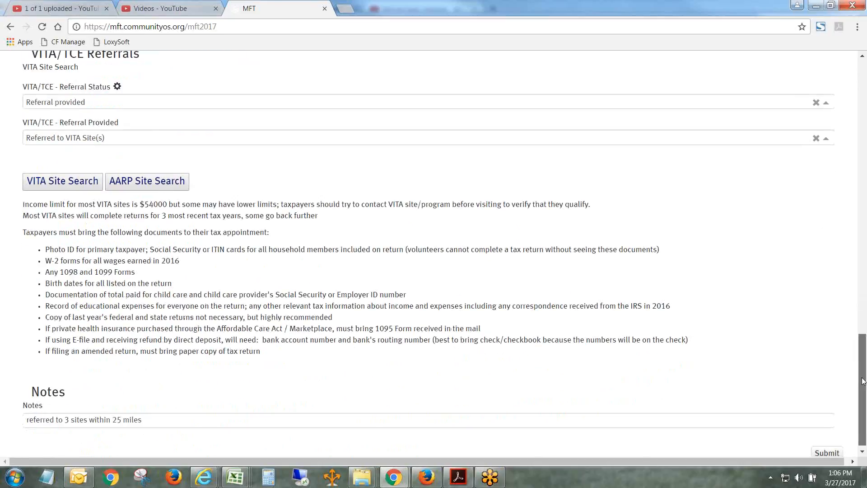
{"action": "left_click_drag", "start_coordinate": [863, 381], "coordinate": [848, 104]}
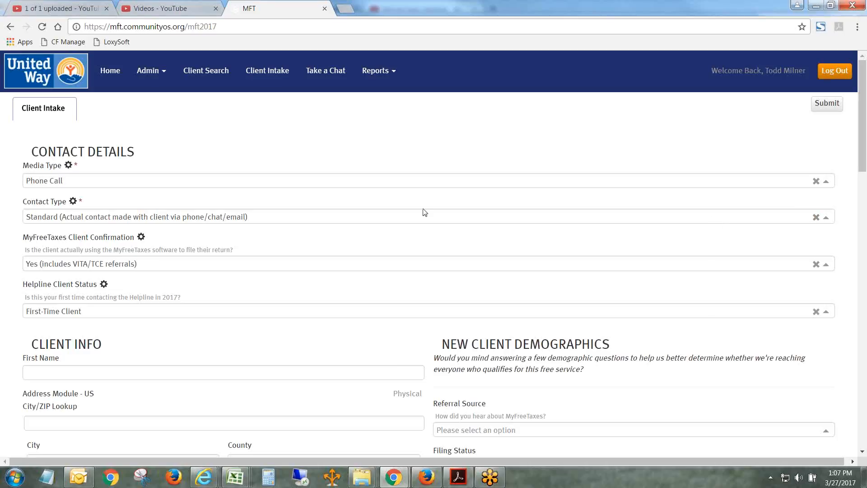
{"action": "scroll", "coordinate": [857, 171], "scroll_direction": "down", "scroll_amount": 1}
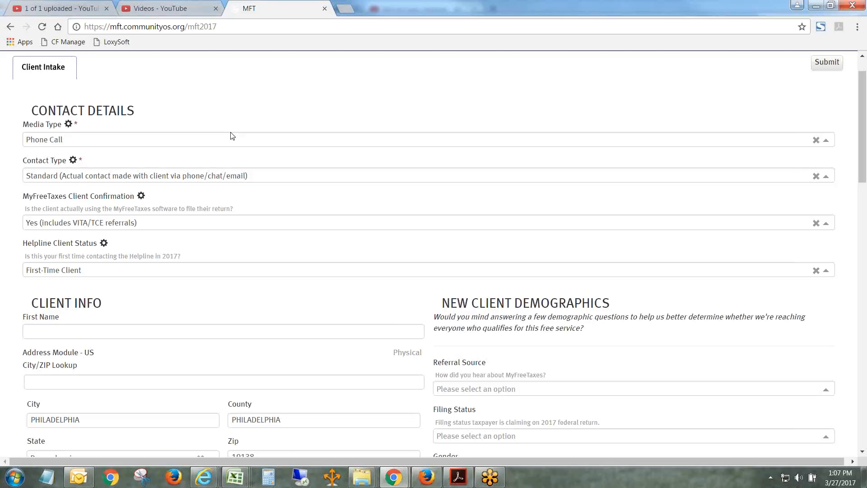
{"action": "left_click_drag", "start_coordinate": [865, 156], "coordinate": [846, 189]}
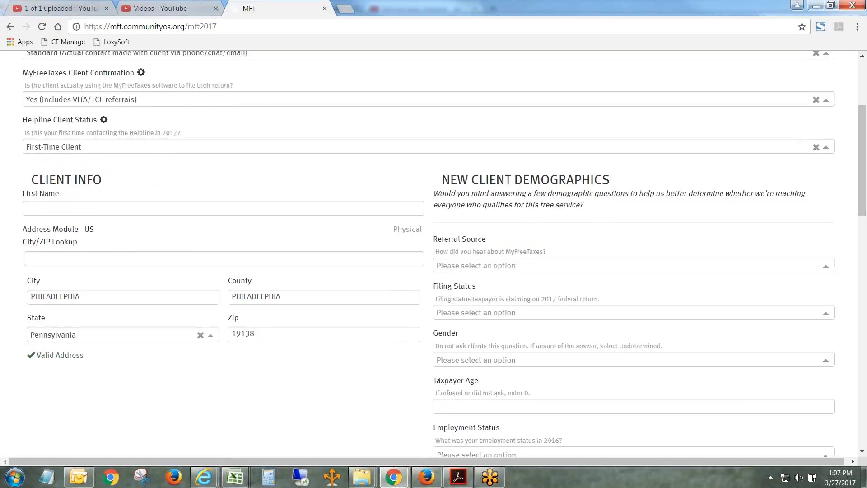
{"action": "scroll", "coordinate": [862, 158], "scroll_direction": "up", "scroll_amount": 1}
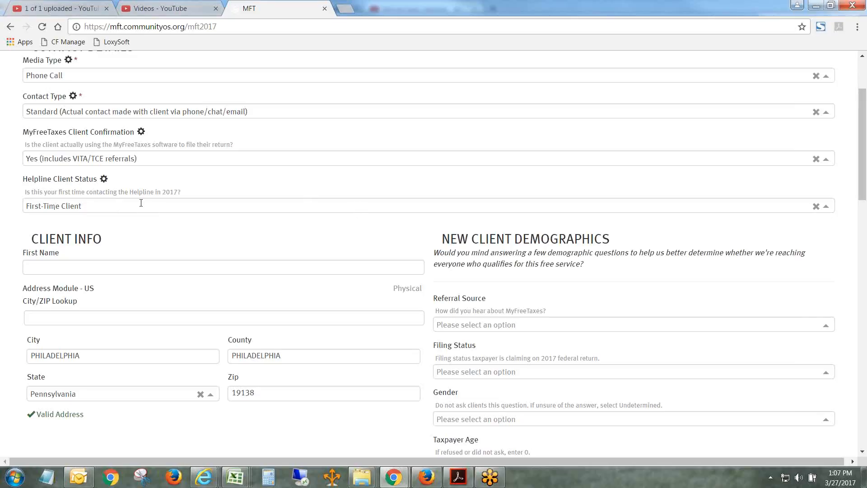
- Try Returning Client (has contacted the Helpline before) as the Helpline Client Status, and set it back to First-Time Client
{"action": "triple_click", "coordinate": [200, 190]}
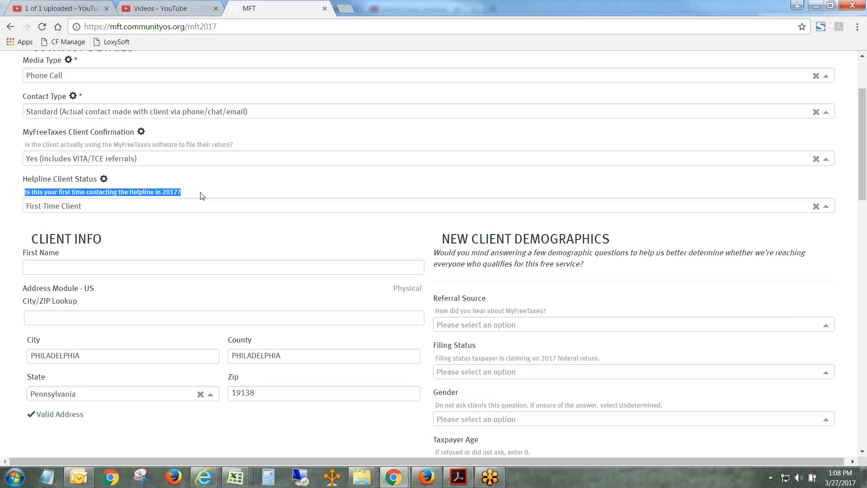
{"action": "left_click", "coordinate": [392, 206]}
{"action": "left_click", "coordinate": [155, 223]}
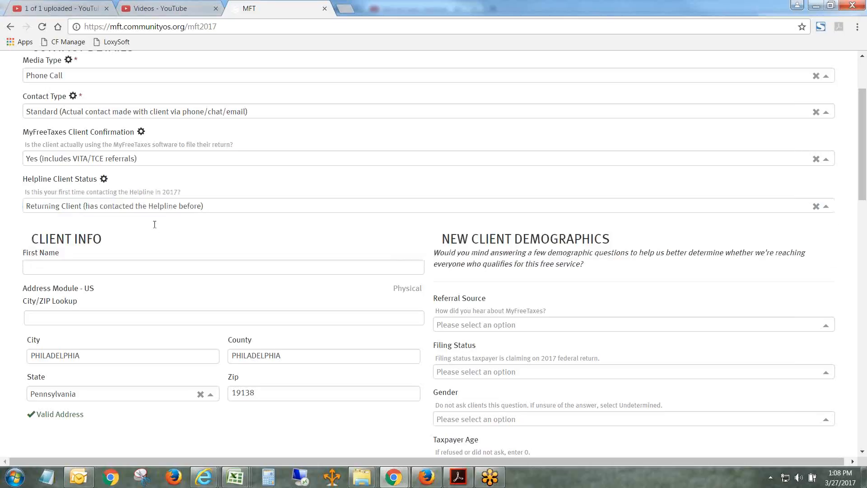
{"action": "left_click", "coordinate": [209, 205]}
{"action": "left_click", "coordinate": [112, 226]}
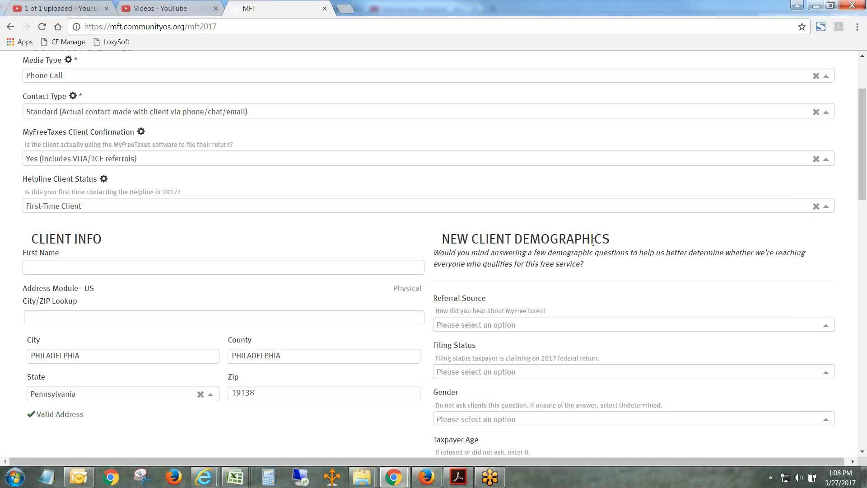
- Switch the Helpline Client Status to Returning Client (has contacted the Helpline before) once more, and restore First-Time Client
{"action": "left_click_drag", "start_coordinate": [864, 121], "coordinate": [865, 142]}
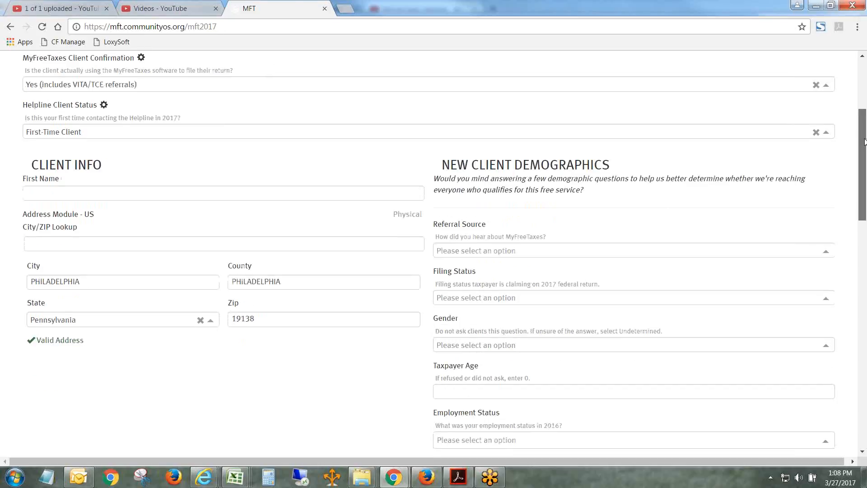
{"action": "left_click_drag", "start_coordinate": [864, 141], "coordinate": [864, 128]}
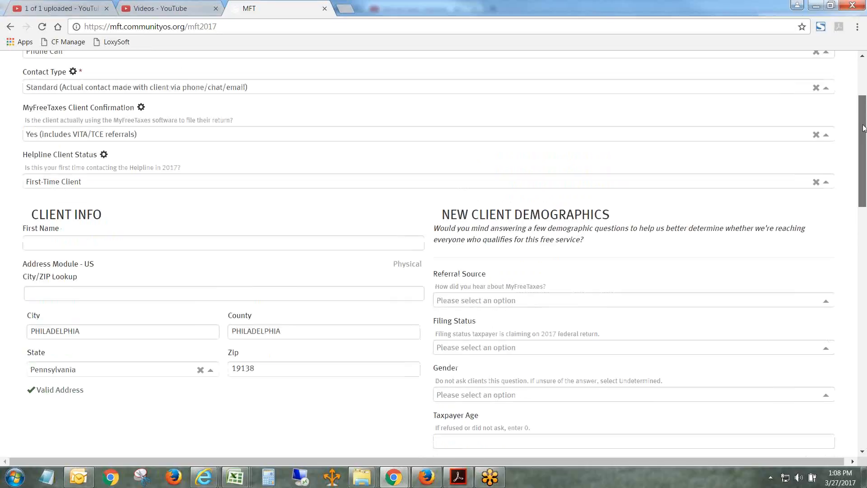
{"action": "left_click", "coordinate": [111, 184]}
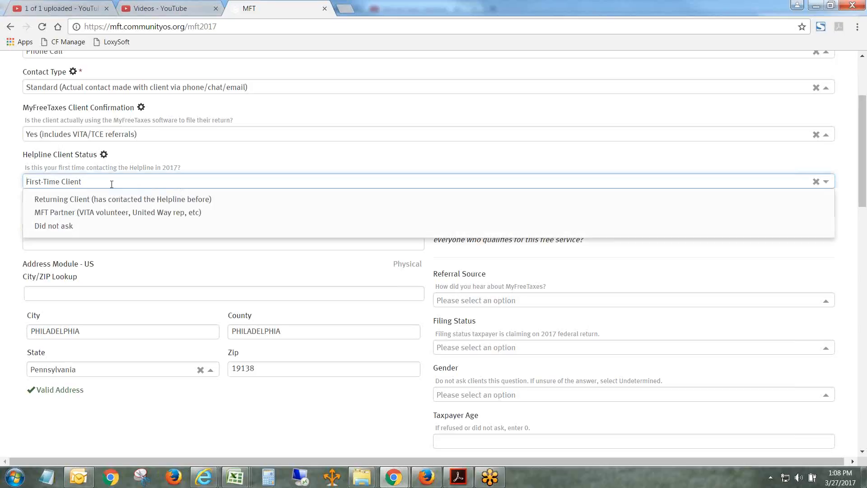
{"action": "left_click", "coordinate": [113, 190]}
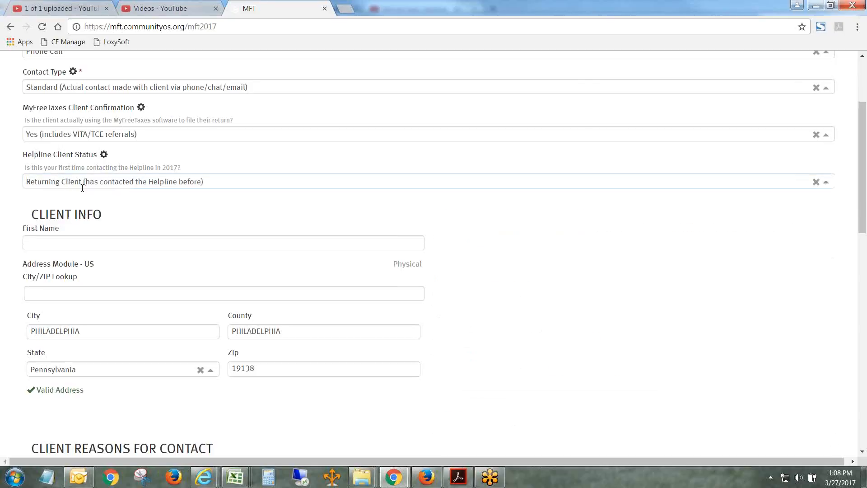
{"action": "left_click", "coordinate": [136, 182]}
{"action": "left_click", "coordinate": [136, 199]}
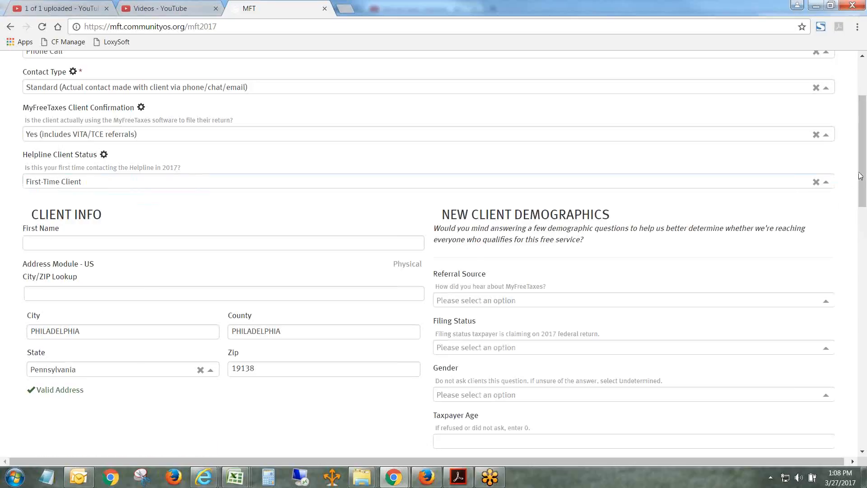
- Review the intake form from the new client demographics through the VITA/TCE referrals and notes, and return to the contact details
{"action": "scroll", "coordinate": [860, 177], "scroll_direction": "down", "scroll_amount": 3}
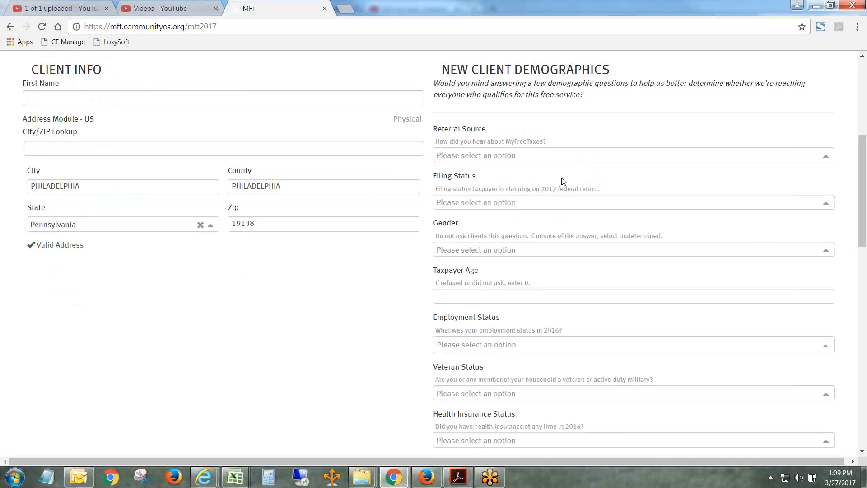
{"action": "scroll", "coordinate": [482, 282], "scroll_direction": "down", "scroll_amount": 3}
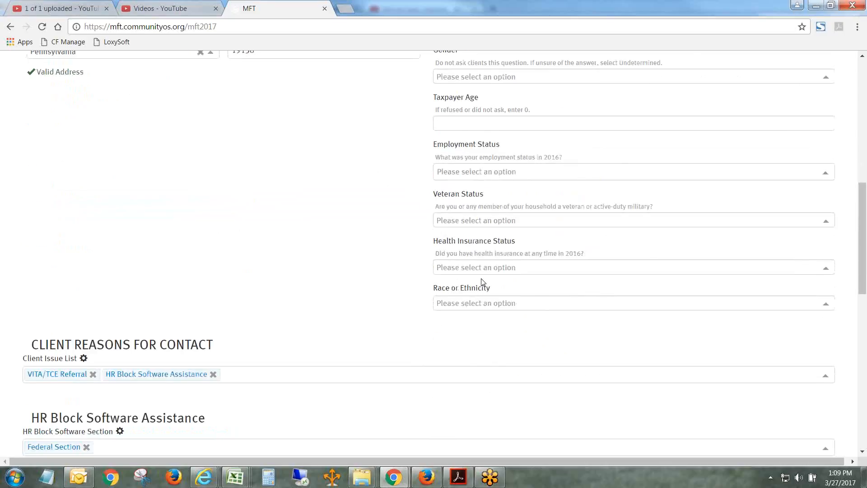
{"action": "scroll", "coordinate": [837, 402], "scroll_direction": "down", "scroll_amount": 10}
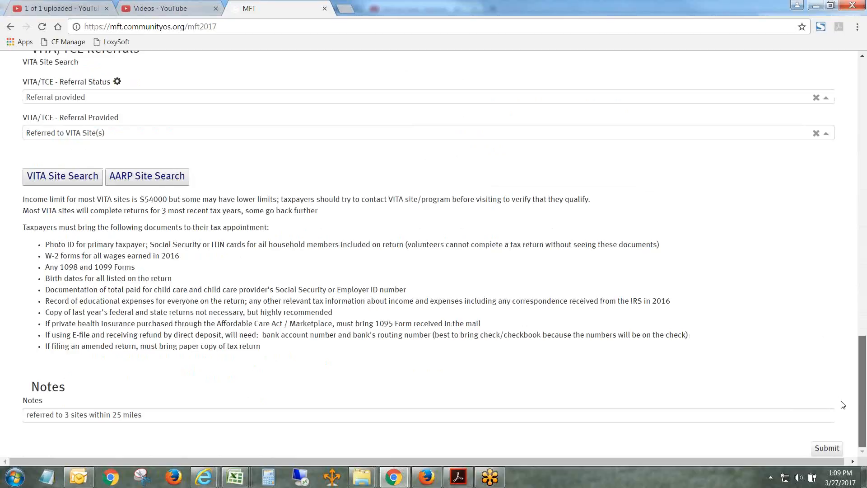
{"action": "scroll", "coordinate": [842, 404], "scroll_direction": "up", "scroll_amount": 10}
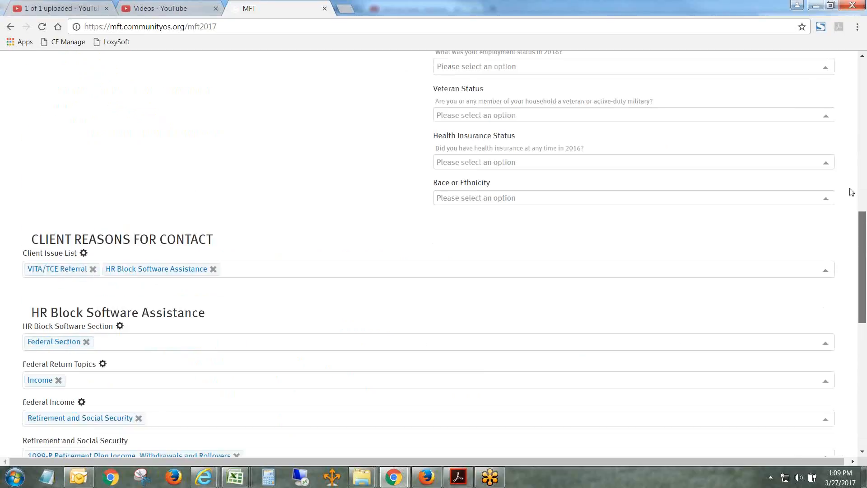
{"action": "scroll", "coordinate": [849, 180], "scroll_direction": "up", "scroll_amount": 10}
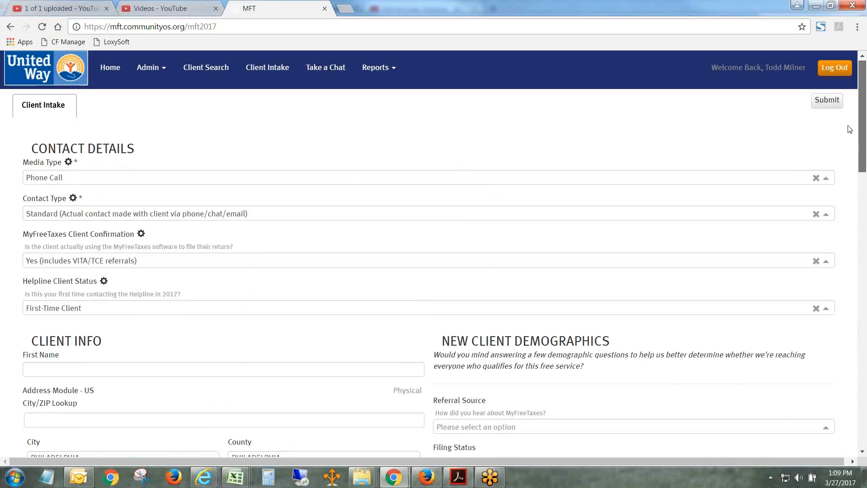